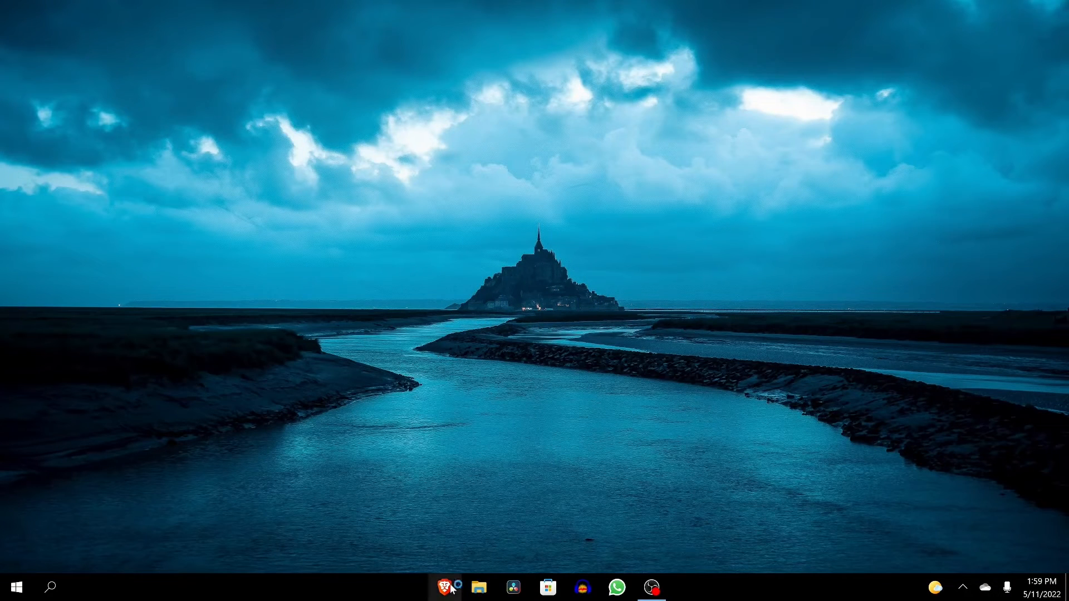
Search the web for "oracle virtualbox" in the browser and open the Downloads page of virtualbox.org
{"action": "left_click", "coordinate": [452, 589]}
{"action": "type", "text": "oracle virtualbox"}
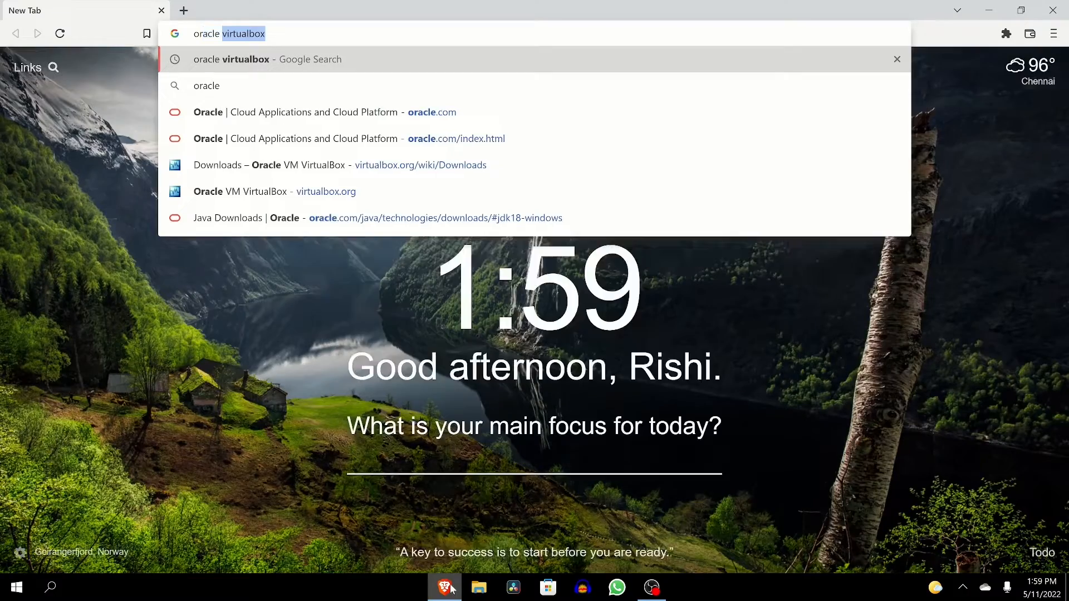
{"action": "left_click", "coordinate": [310, 67]}
{"action": "scroll", "coordinate": [234, 140], "scroll_direction": "down", "scroll_amount": 3}
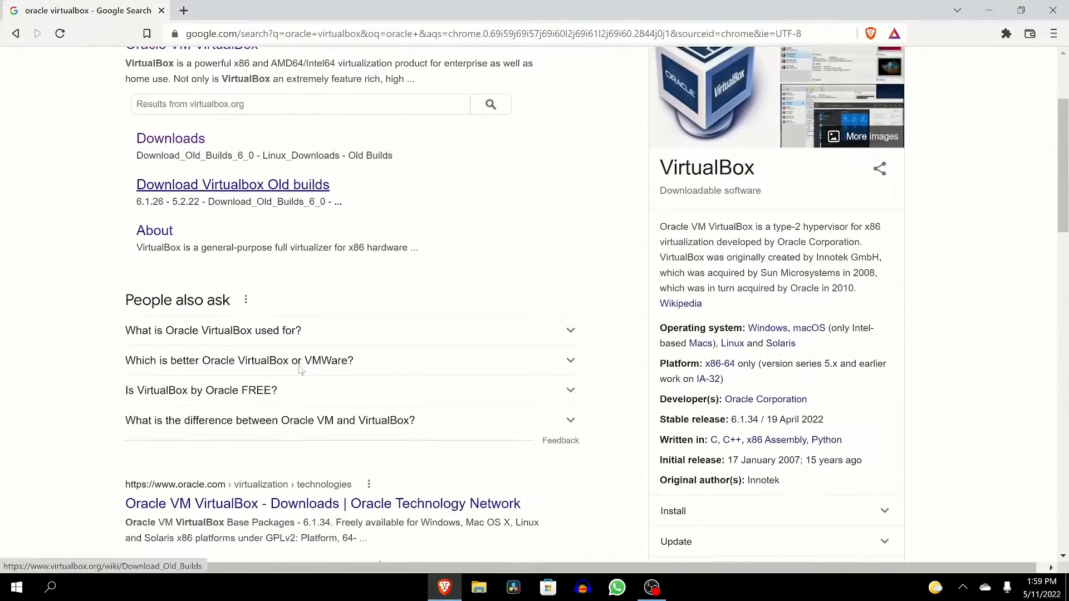
{"action": "left_click", "coordinate": [191, 139]}
Download the VirtualBox 6.1.34 installer for Windows hosts to the Downloads folder
{"action": "scroll", "coordinate": [191, 138], "scroll_direction": "down", "scroll_amount": 3}
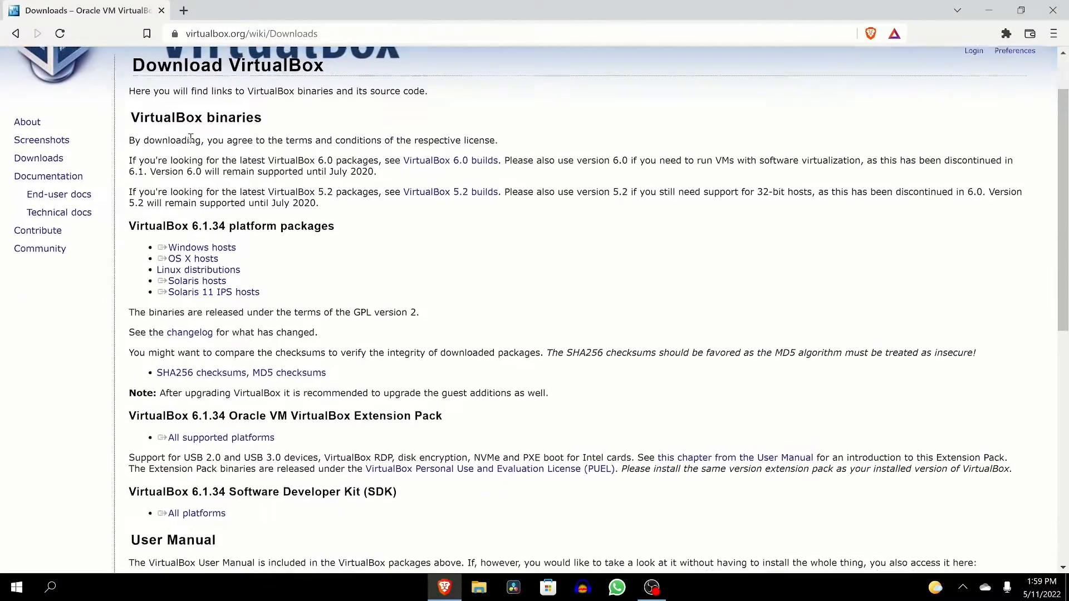
{"action": "left_click", "coordinate": [207, 206]}
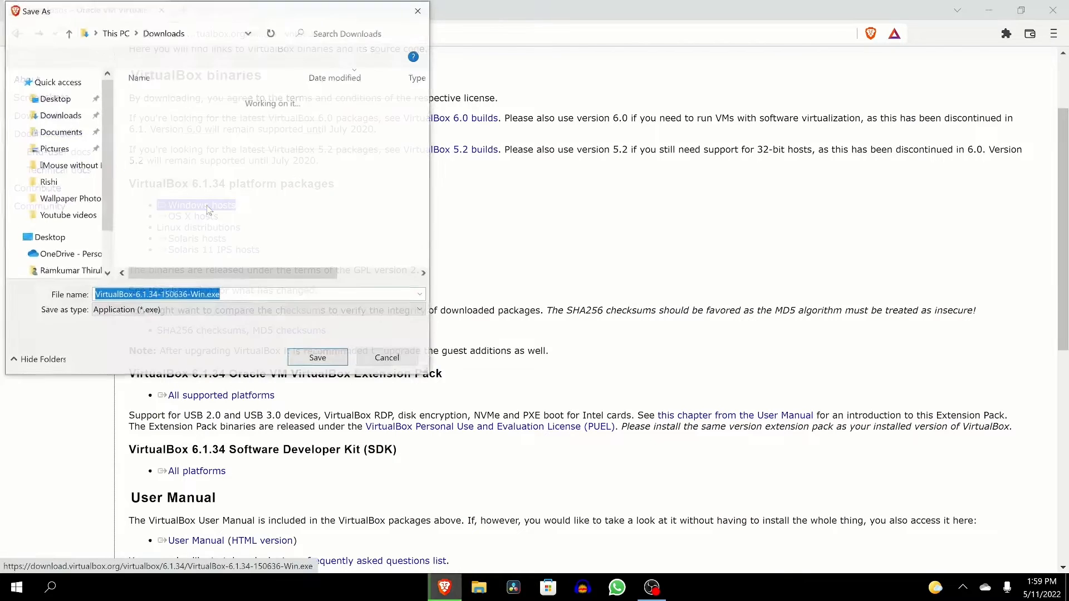
{"action": "left_click", "coordinate": [318, 359]}
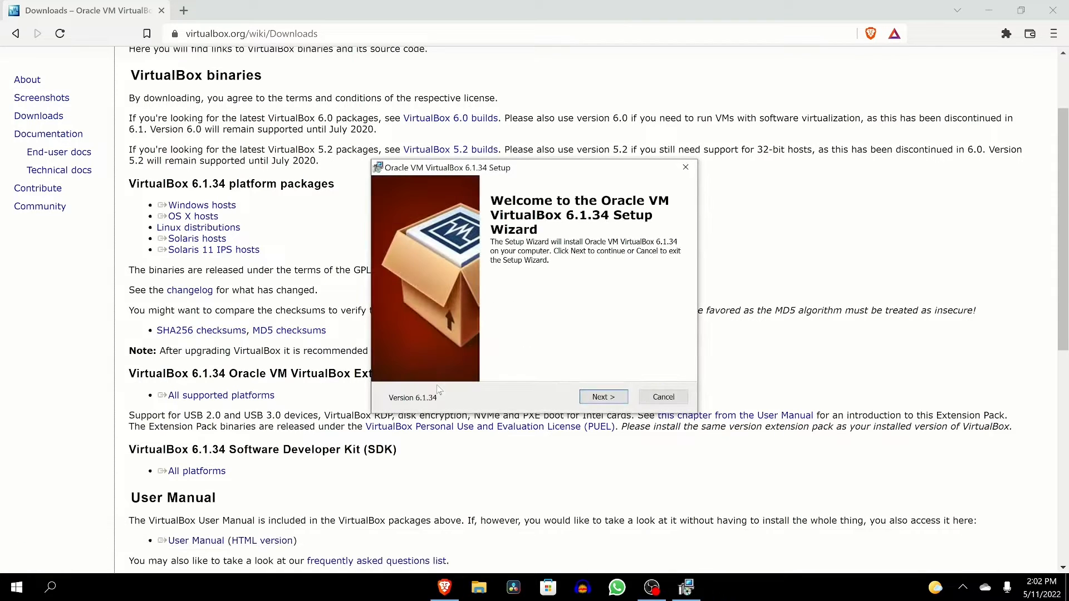
Install Oracle VM VirtualBox 6.1.34 with the default setup options, accepting the network interface reset, and open VirtualBox Manager
{"action": "left_click", "coordinate": [594, 397]}
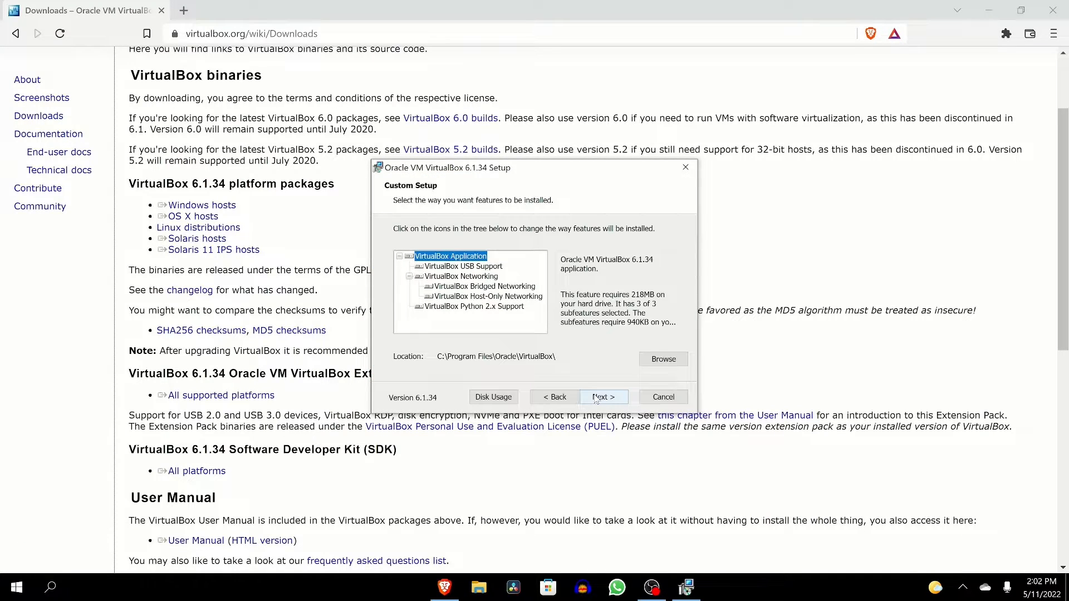
{"action": "left_click", "coordinate": [595, 397]}
{"action": "left_click", "coordinate": [600, 398]}
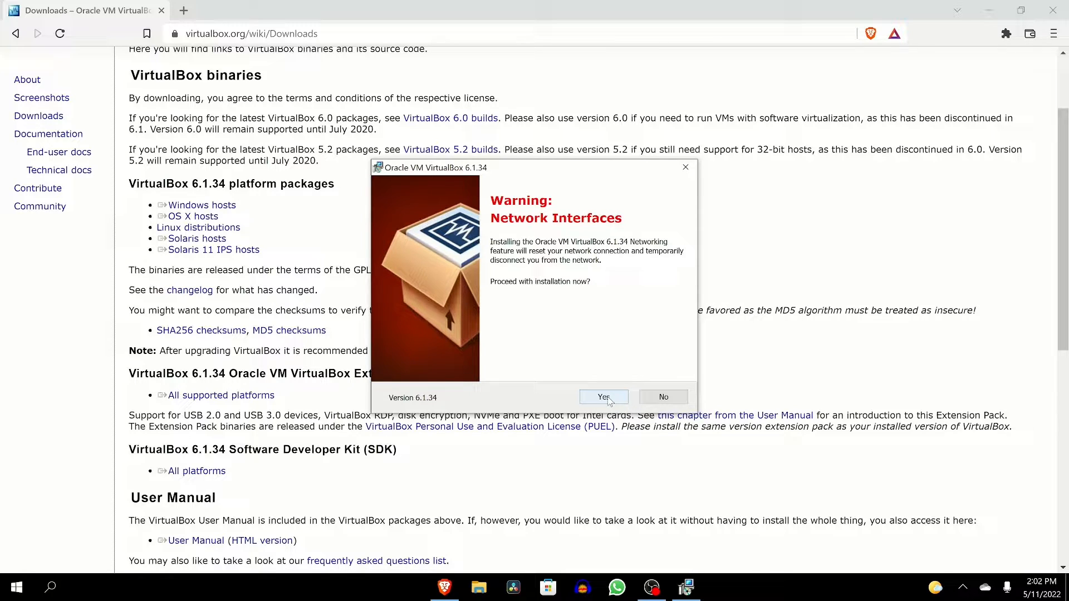
{"action": "left_click", "coordinate": [609, 397]}
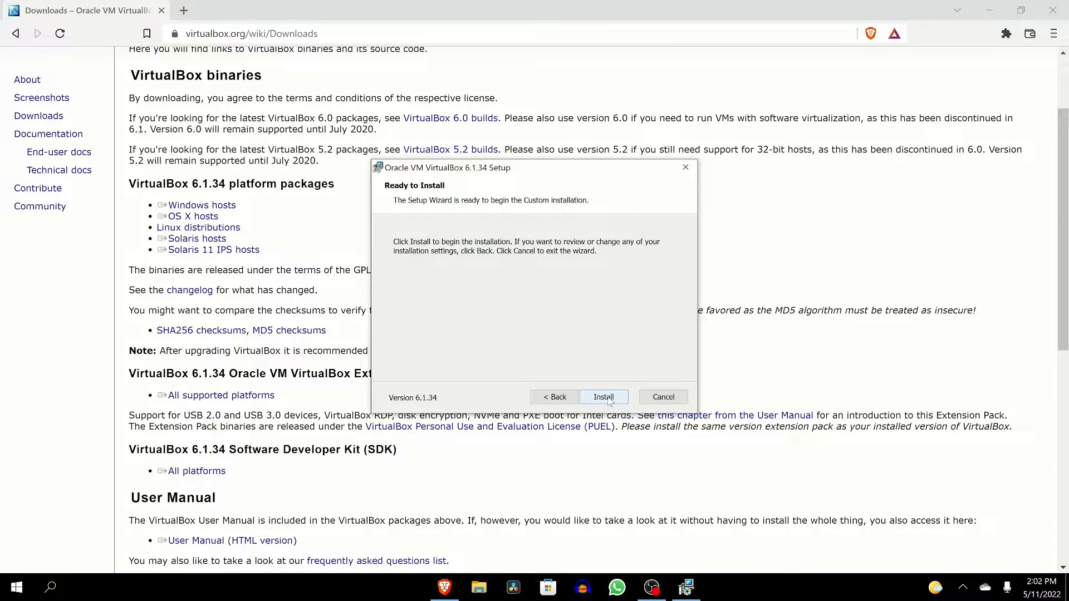
{"action": "left_click", "coordinate": [604, 397]}
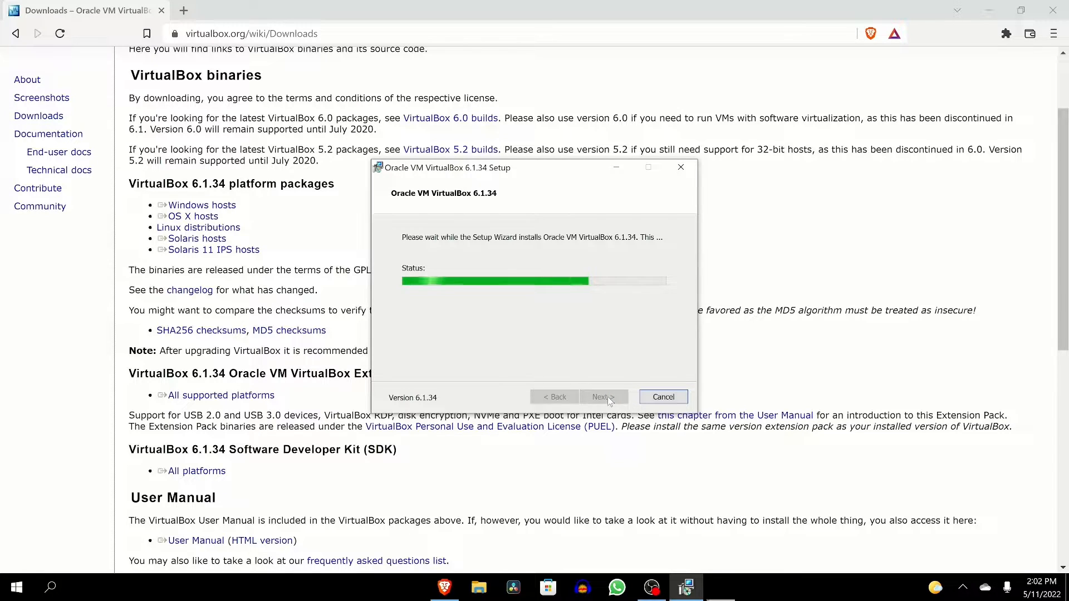
{"action": "left_click", "coordinate": [610, 399]}
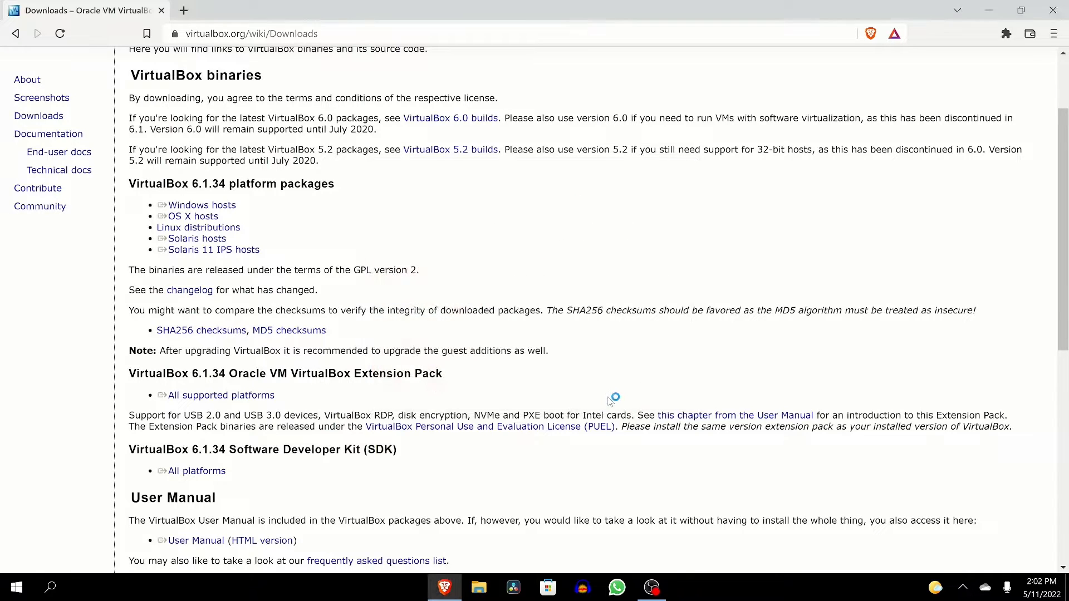
{"action": "left_click", "coordinate": [679, 596]}
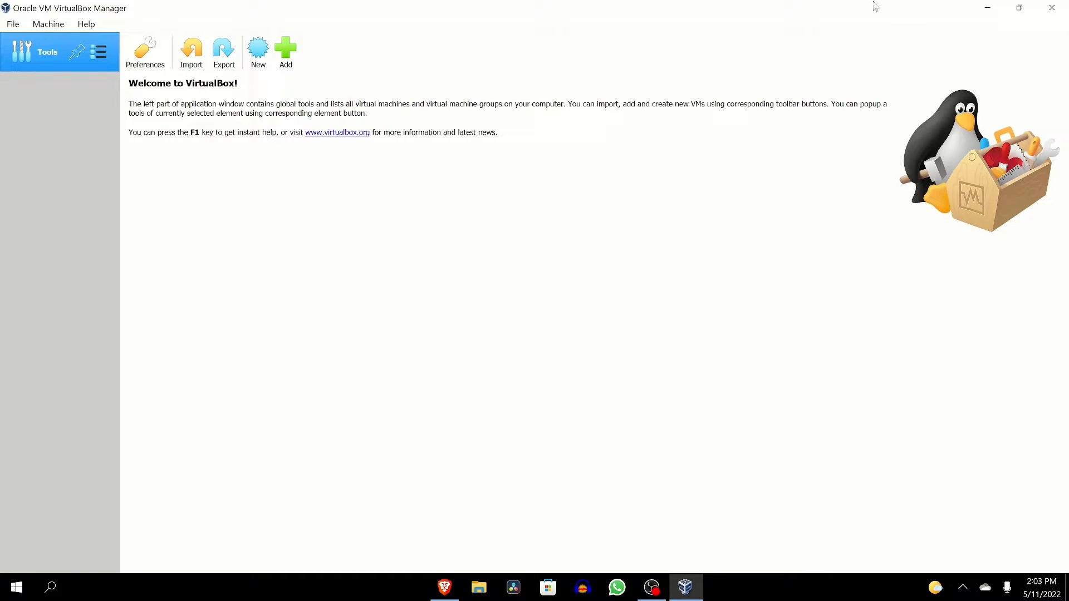
Switch back to the browser and open ubuntu.com in a new tab
{"action": "left_click", "coordinate": [981, 9]}
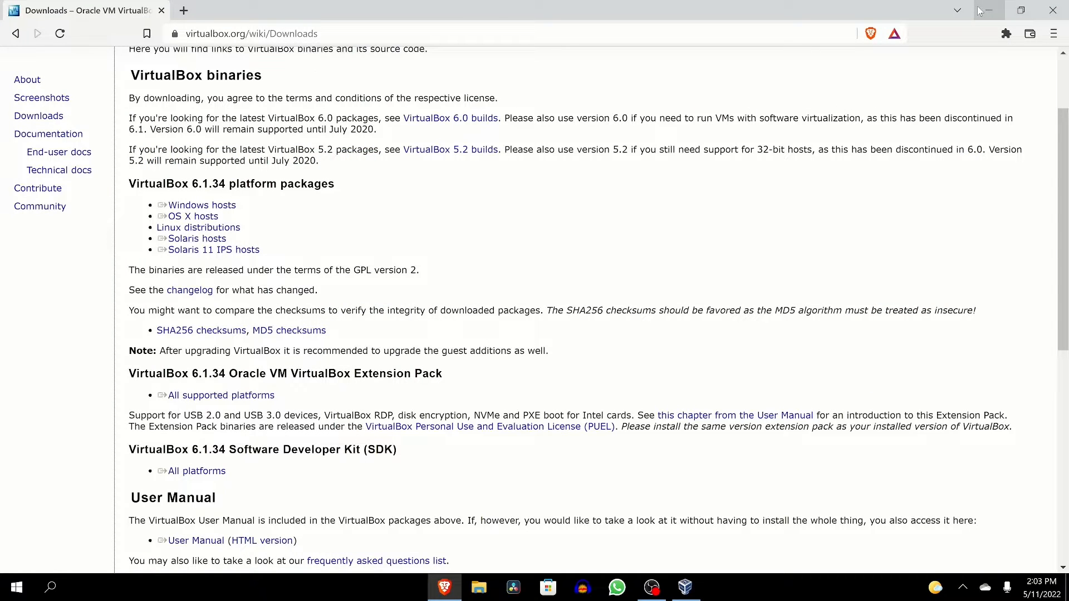
{"action": "key", "text": "ctrl+t"}
{"action": "type", "text": "ubuntu"}
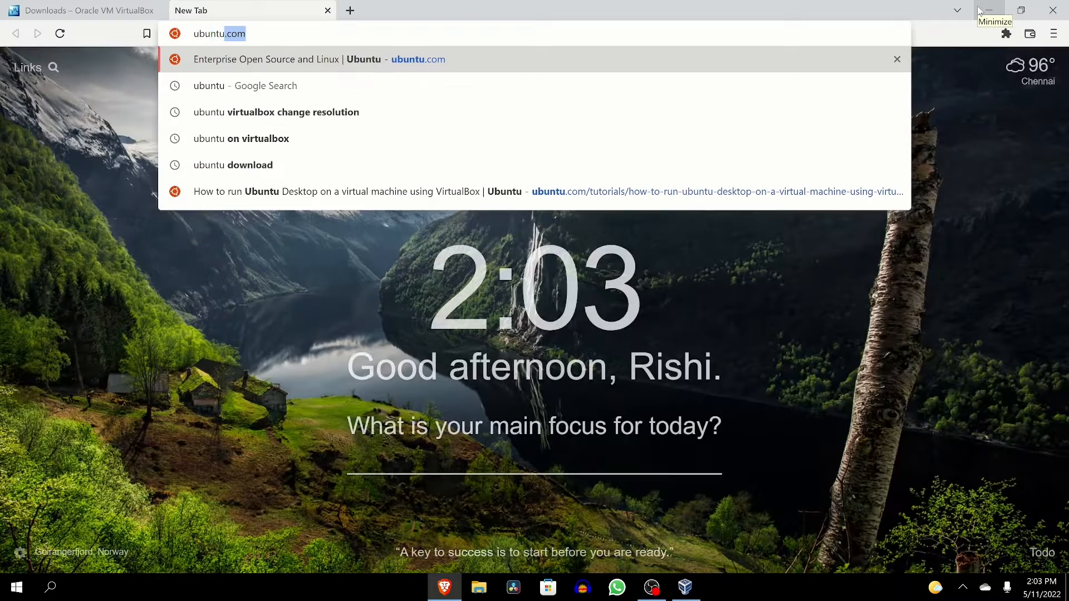
{"action": "type", "text": ".com"}
{"action": "key", "text": "Return"}
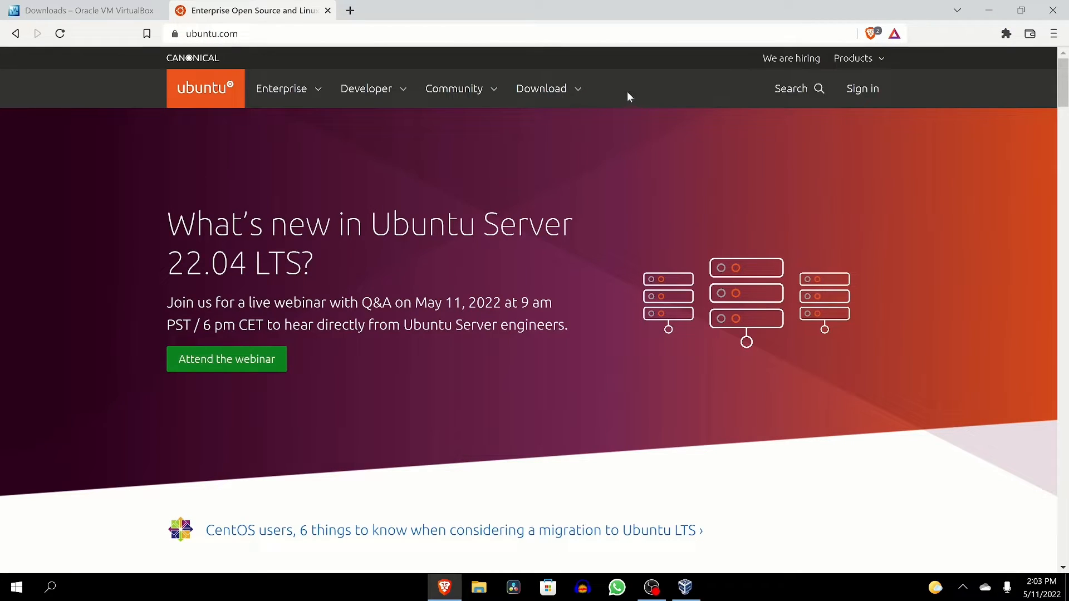
Check the Downloads folder for the file ubuntu-22.04-desktop-amd64.iso and close the folder window
{"action": "left_click", "coordinate": [575, 92]}
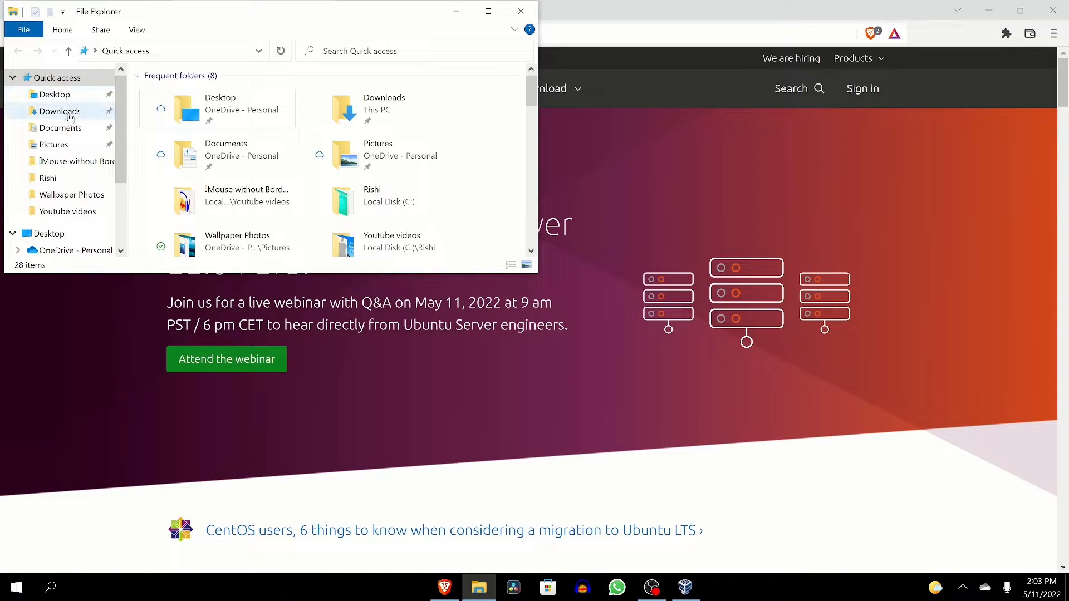
{"action": "left_click", "coordinate": [70, 117]}
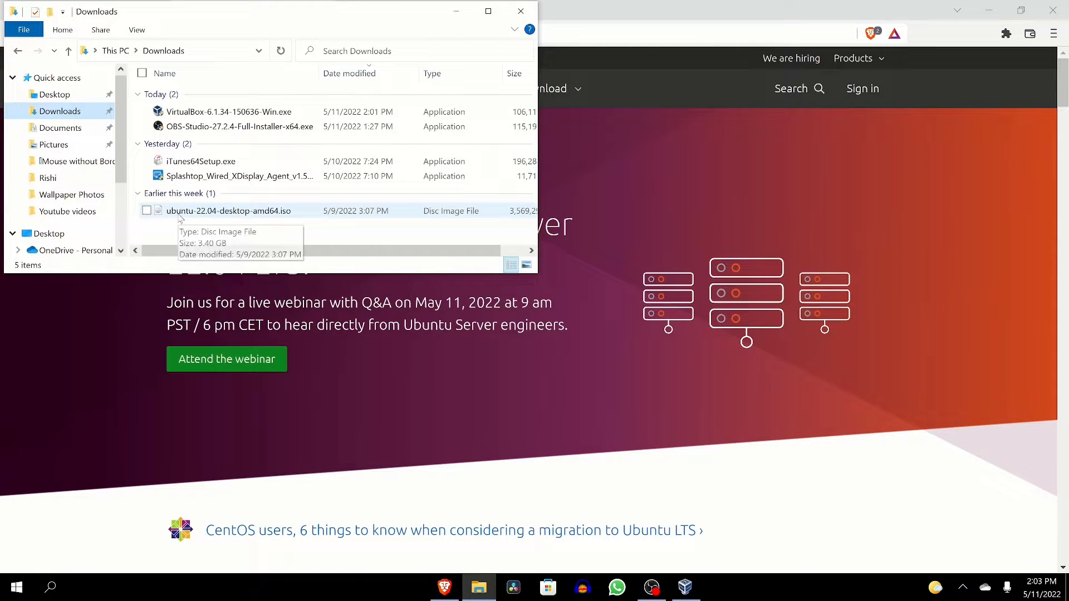
{"action": "left_click", "coordinate": [521, 9]}
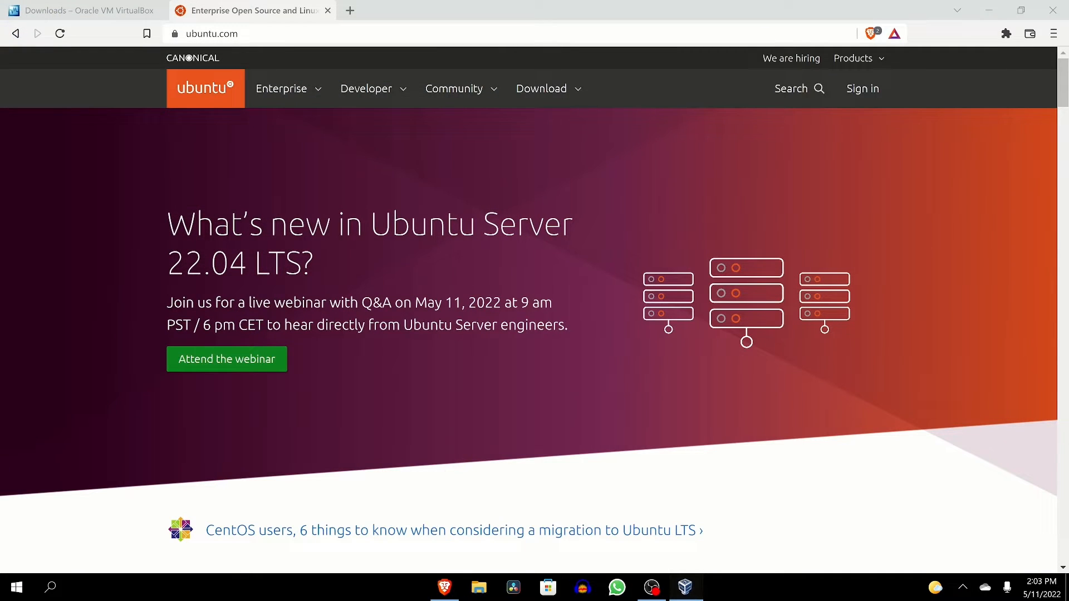
In VirtualBox Manager, start a new virtual machine named Ubuntu, type Linux, version Ubuntu (64-bit), with 4096 MB of memory
{"action": "left_click", "coordinate": [686, 587]}
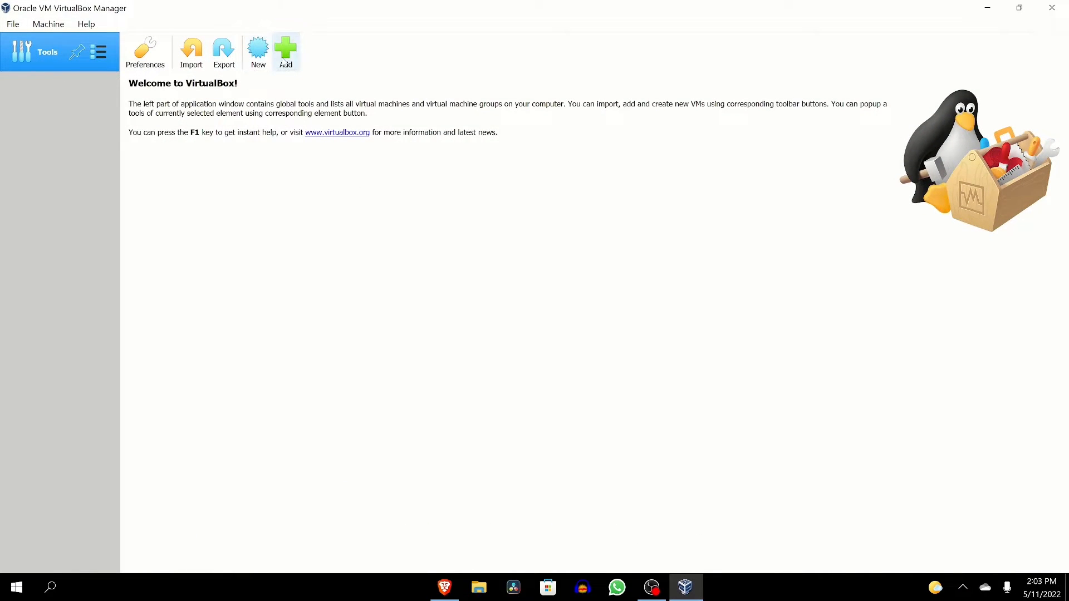
{"action": "left_click", "coordinate": [258, 52]}
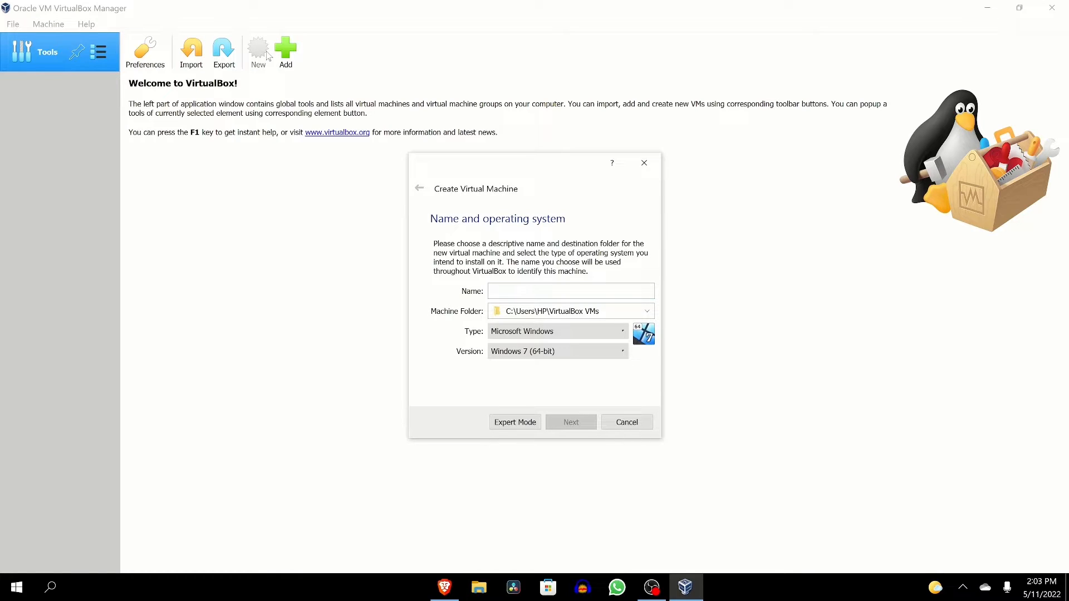
{"action": "type", "text": "Ubuntu"}
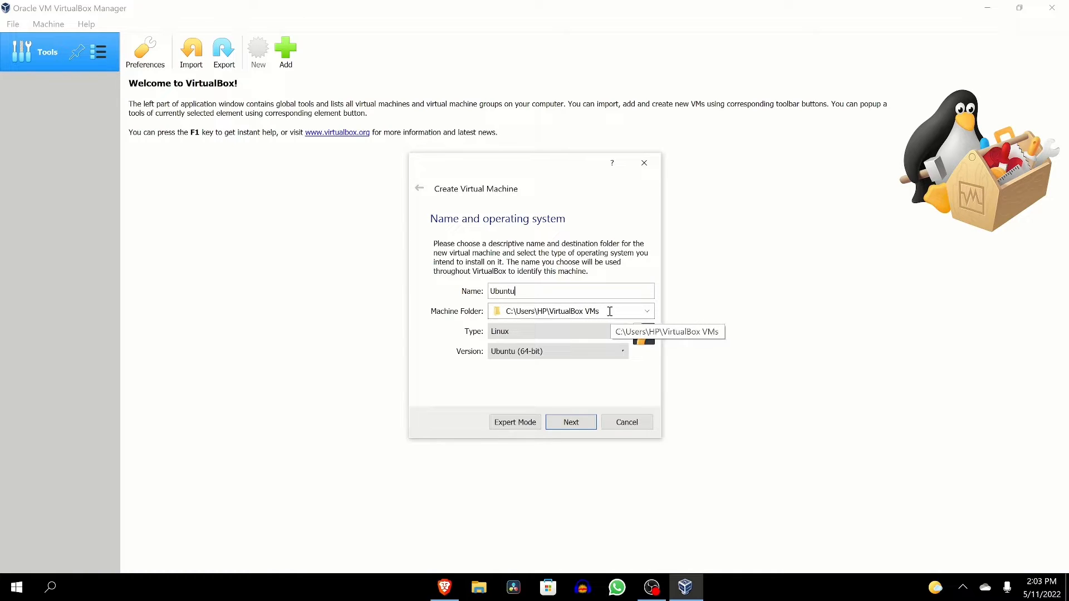
{"action": "left_click", "coordinate": [577, 426]}
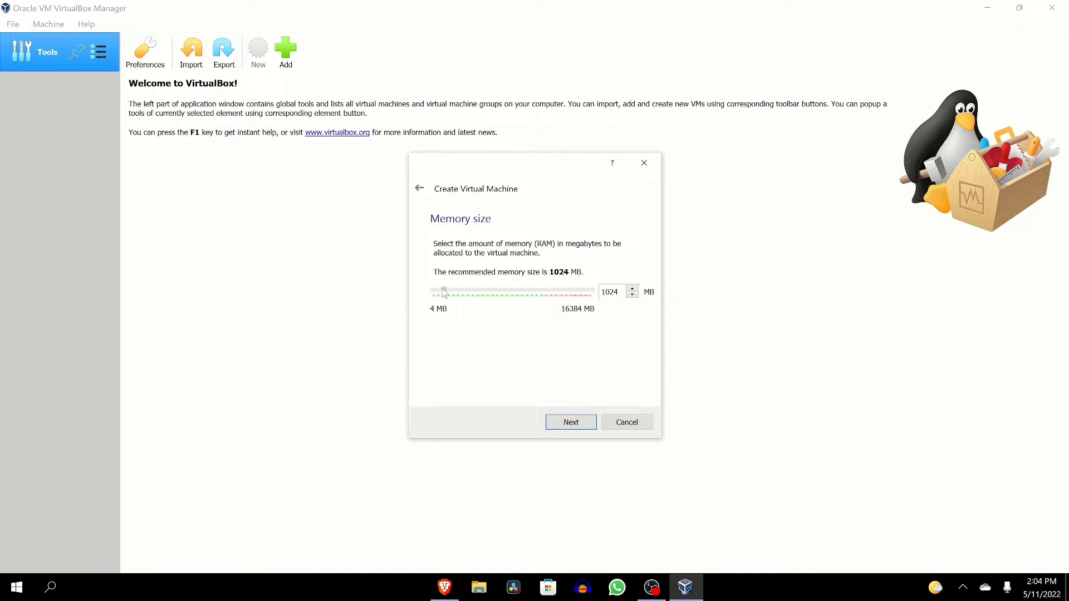
{"action": "left_click_drag", "start_coordinate": [444, 292], "coordinate": [471, 301]}
{"action": "left_click", "coordinate": [571, 421]}
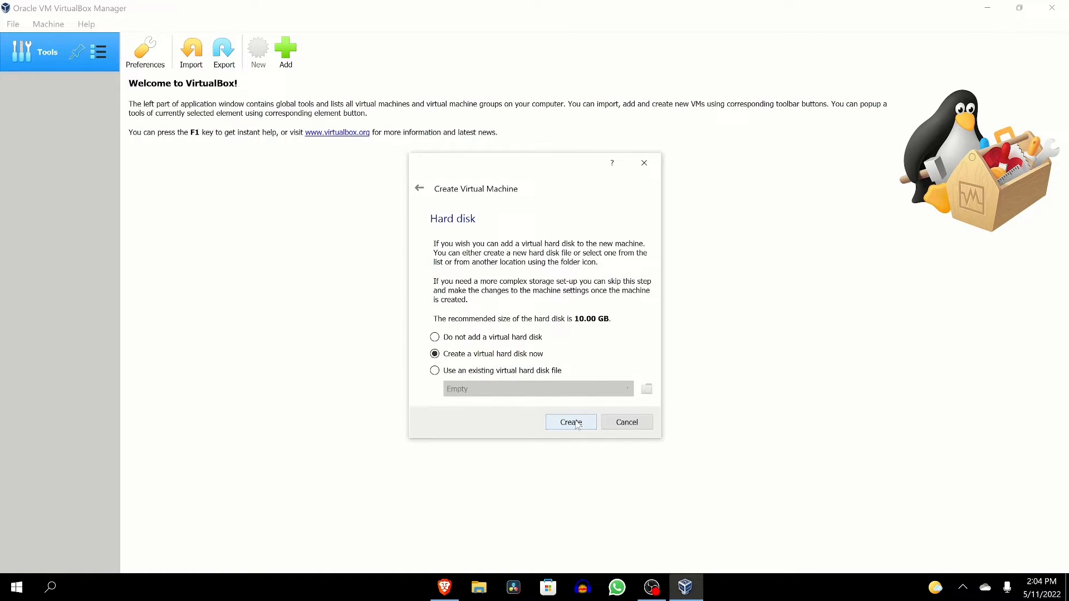
Create a new dynamically allocated 10.00 GB virtual hard disk, Ubuntu.vdi, for the machine
{"action": "left_click", "coordinate": [578, 424]}
{"action": "left_click", "coordinate": [579, 452]}
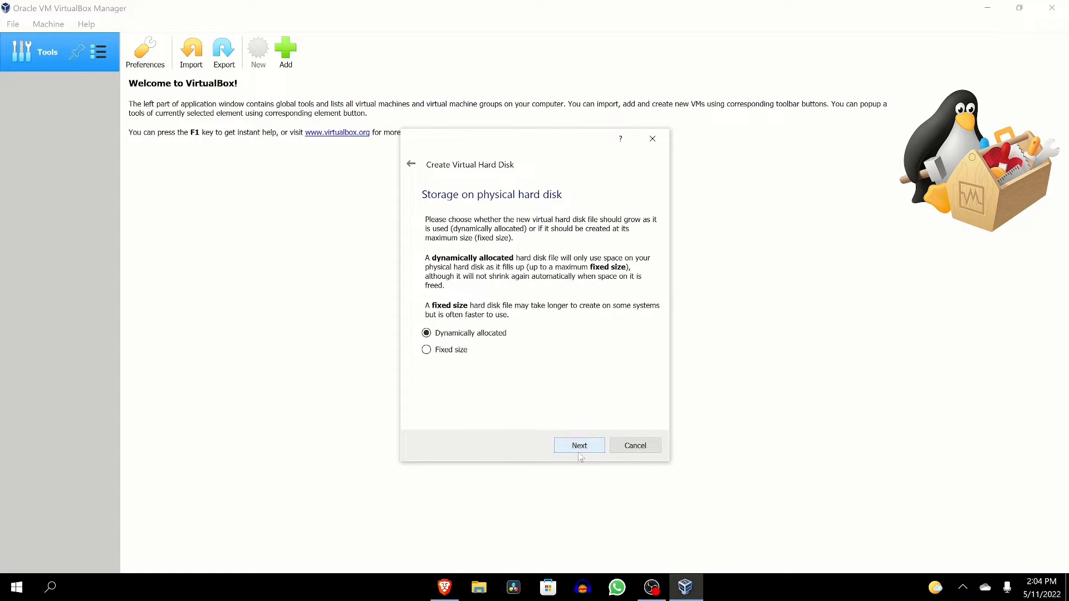
{"action": "left_click", "coordinate": [585, 446]}
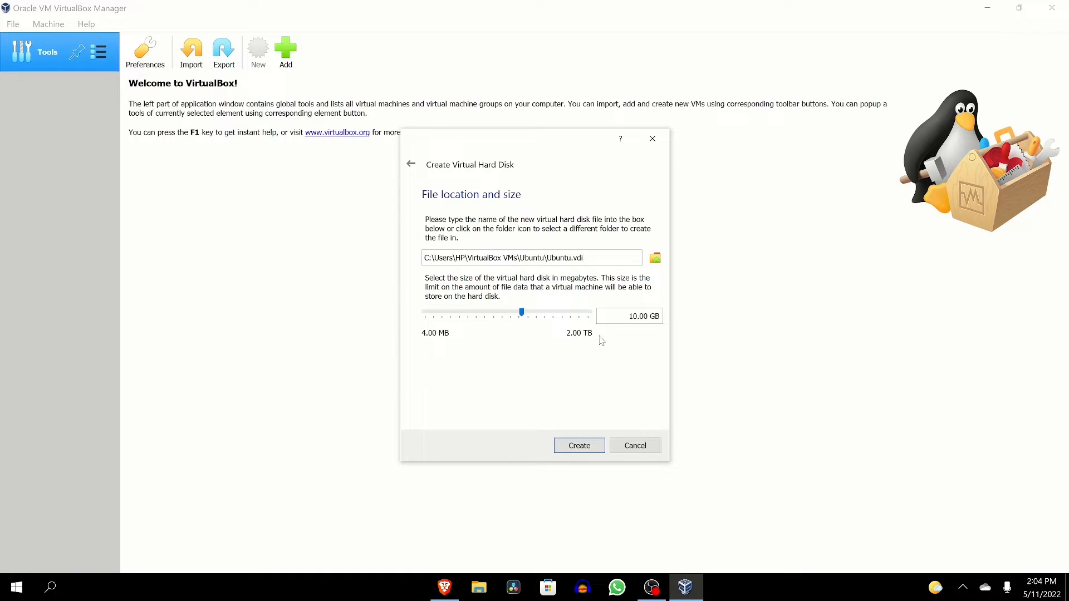
{"action": "left_click", "coordinate": [579, 445]}
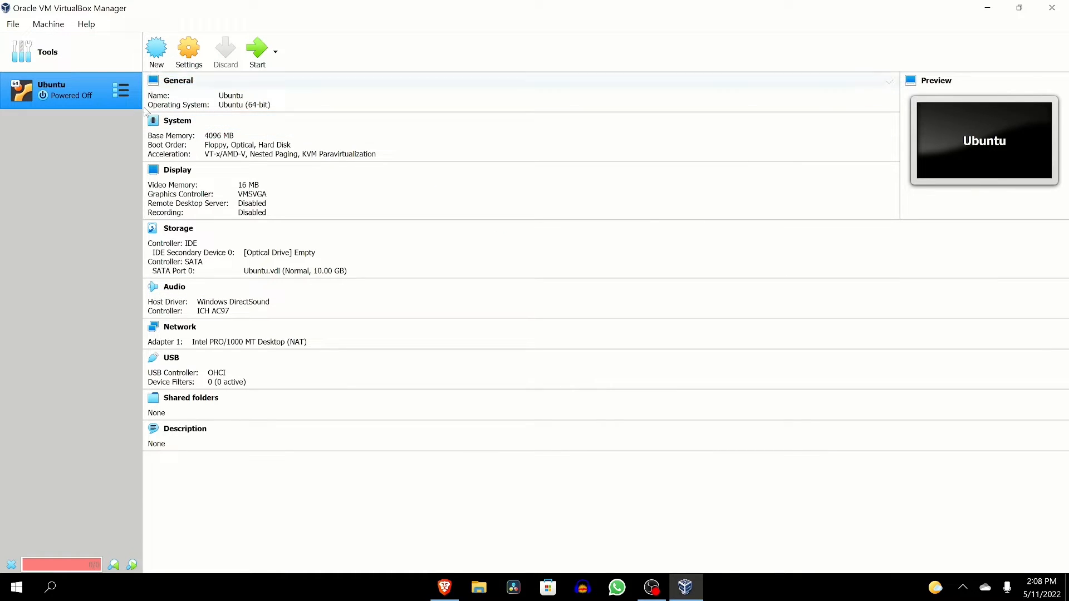
Start the Ubuntu virtual machine with ubuntu-22.04-desktop-amd64.iso from the Downloads folder as its start-up disk
{"action": "left_click", "coordinate": [262, 51]}
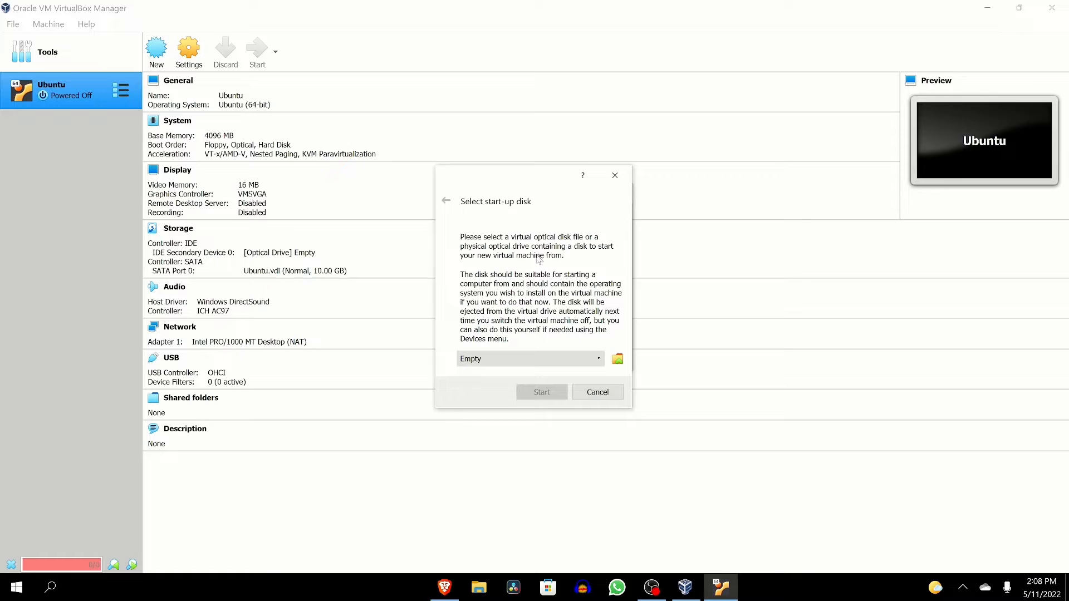
{"action": "left_click", "coordinate": [510, 359]}
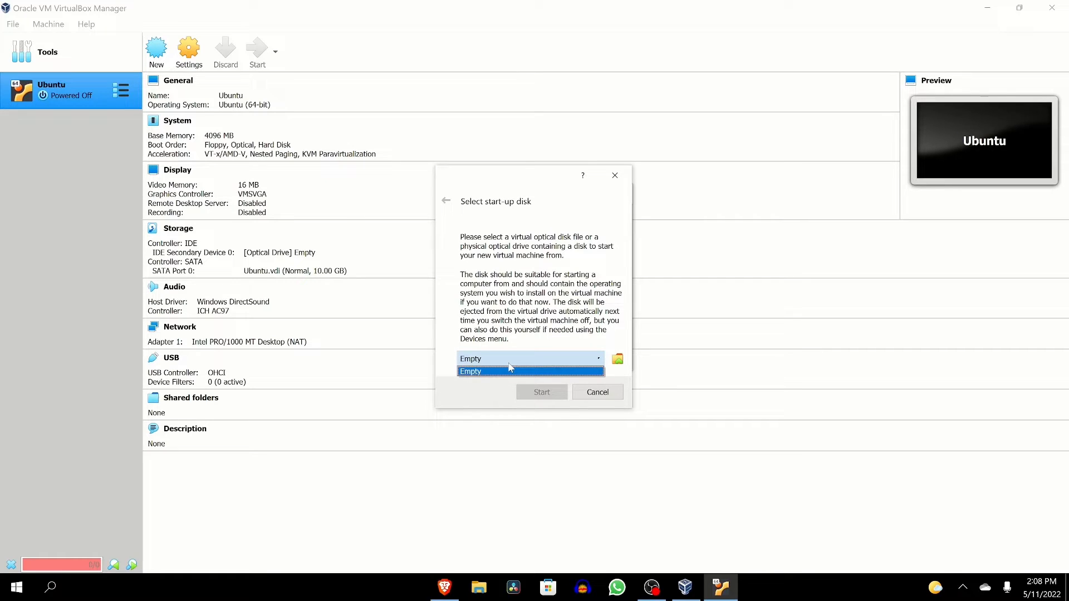
{"action": "left_click", "coordinate": [617, 359]}
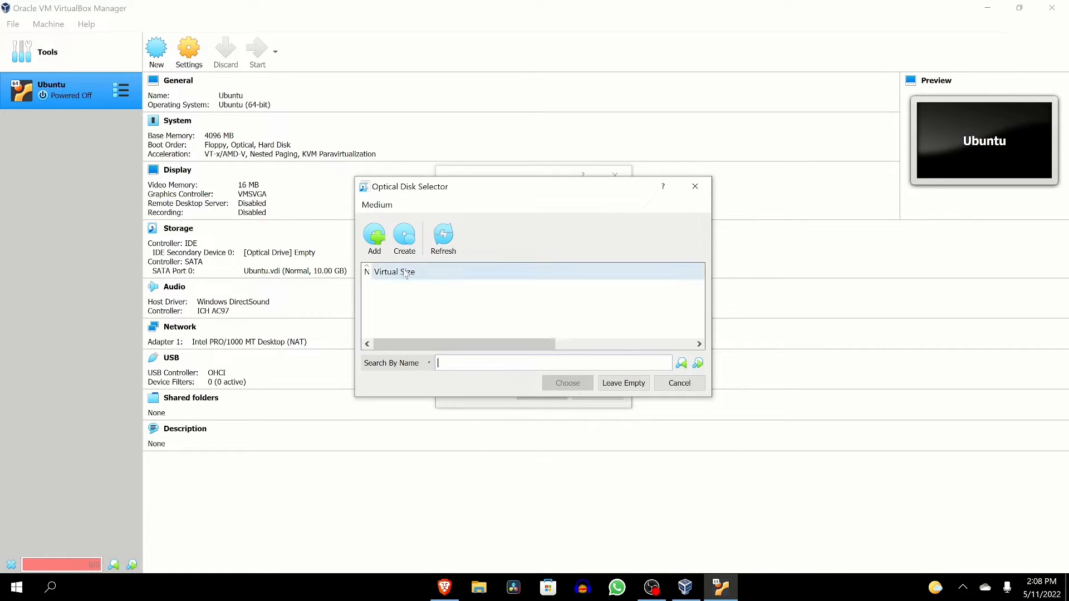
{"action": "left_click", "coordinate": [374, 246]}
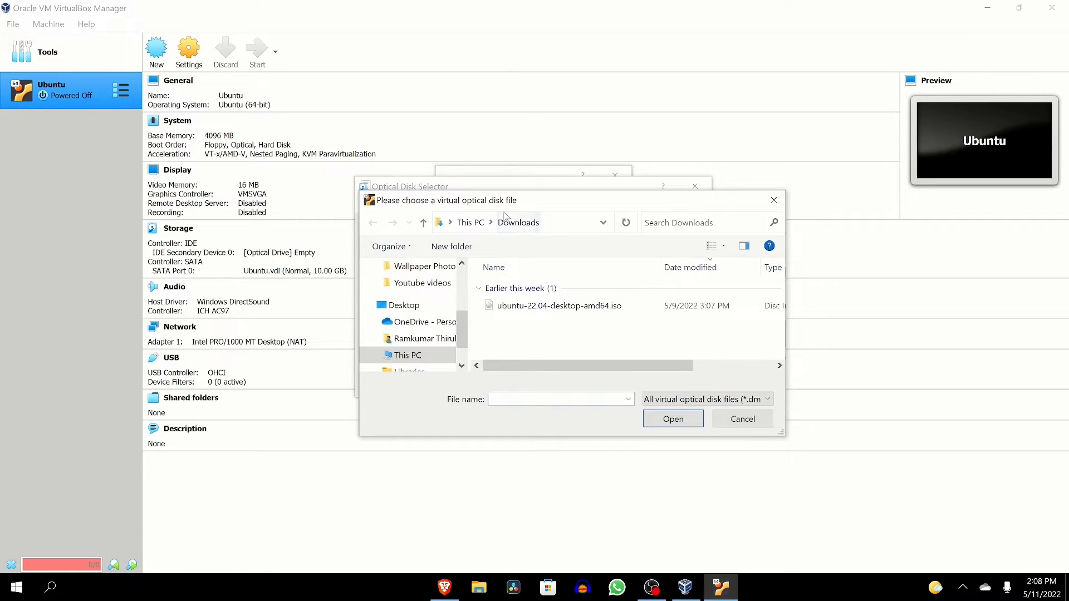
{"action": "left_click", "coordinate": [523, 306]}
{"action": "left_click", "coordinate": [672, 419]}
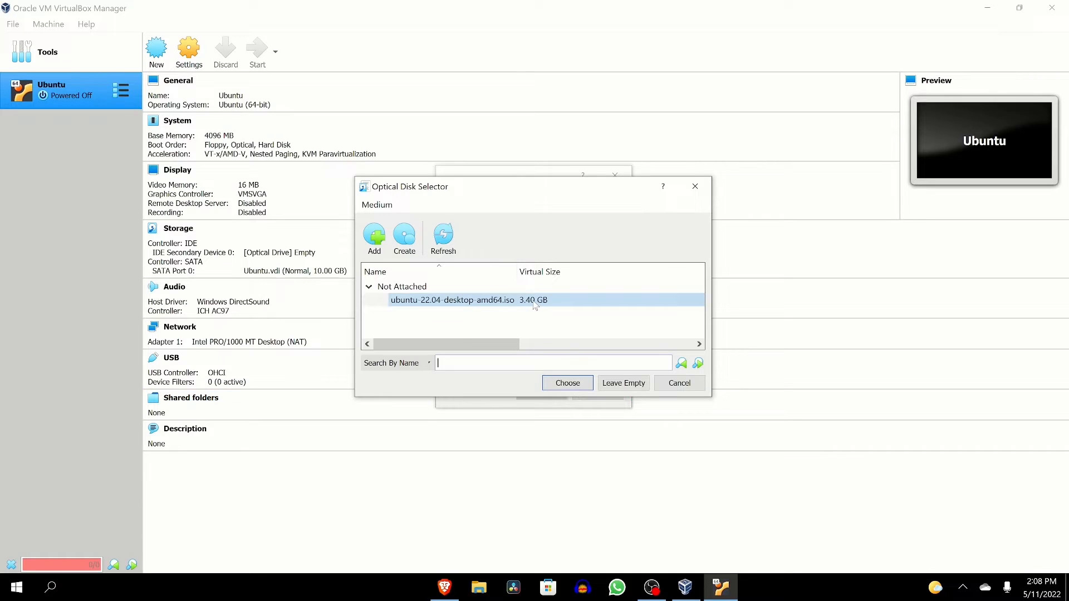
{"action": "left_click", "coordinate": [567, 383]}
{"action": "left_click", "coordinate": [542, 393]}
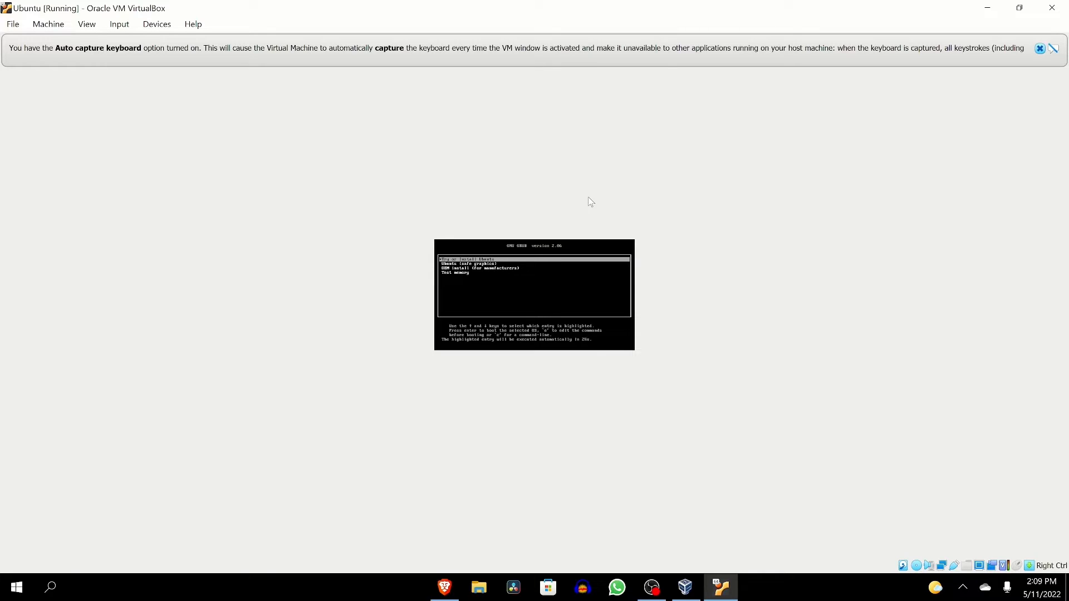
Boot into the Ubuntu installer and start a Normal installation with updates downloaded and the disk erased, confirming the disk changes
{"action": "key", "text": "Return"}
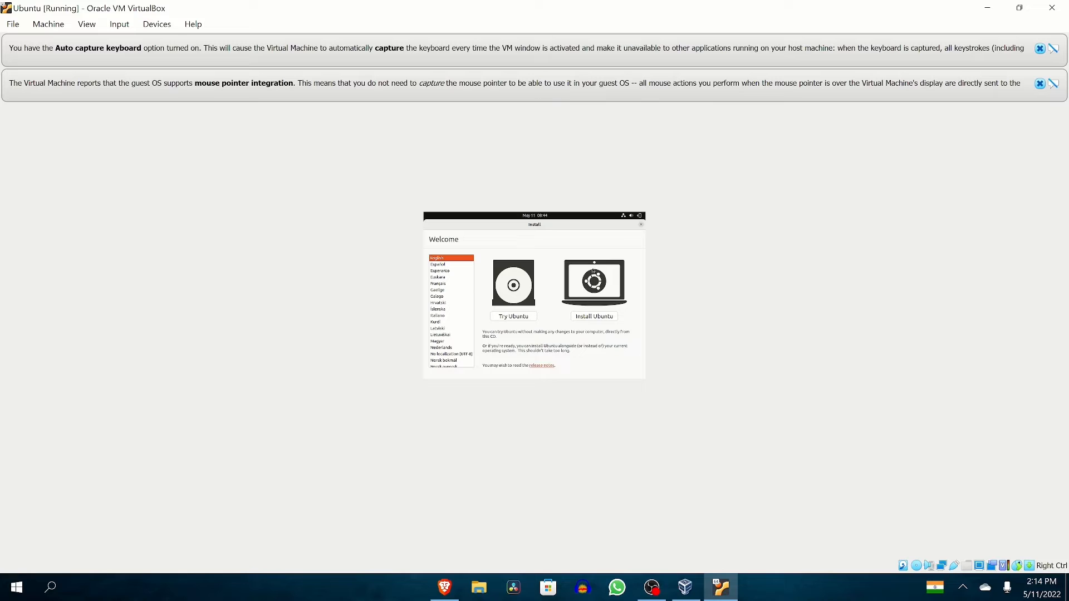
{"action": "left_click", "coordinate": [588, 318]}
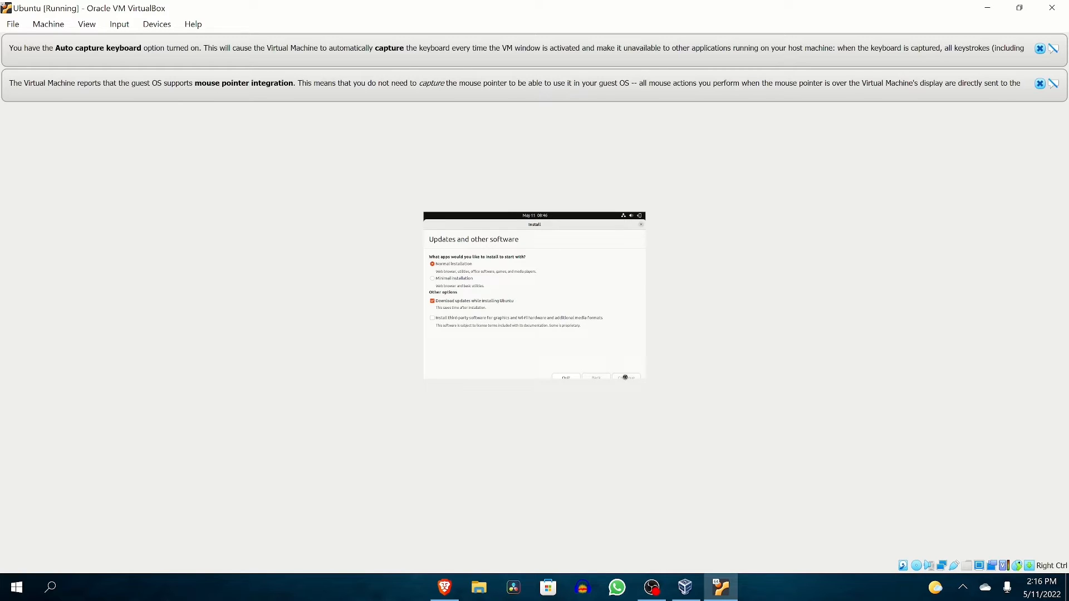
{"action": "left_click", "coordinate": [624, 378]}
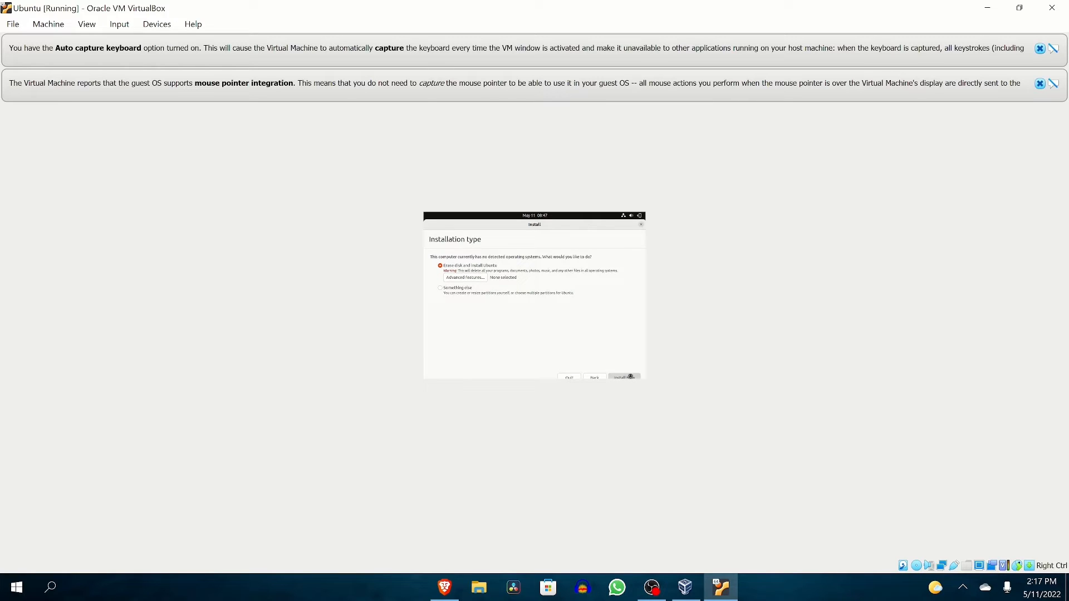
{"action": "left_click", "coordinate": [630, 376]}
{"action": "left_click", "coordinate": [621, 349]}
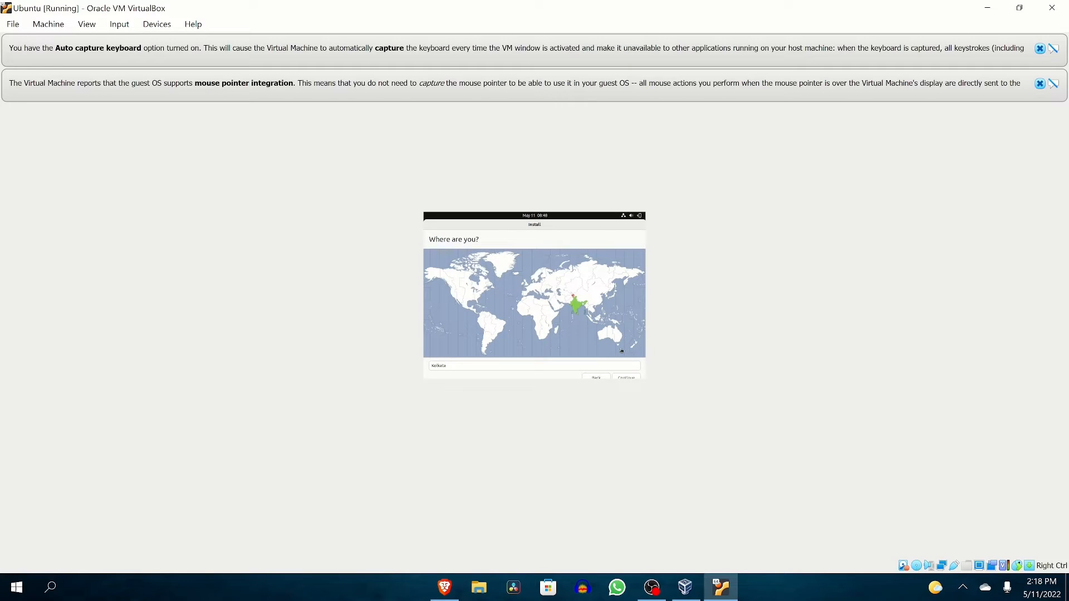
Set the Ubuntu installer's location to Chennai and continue to the user account details
{"action": "left_click", "coordinate": [606, 365]}
{"action": "key", "text": "ctrl+a"}
{"action": "key", "text": "BackSpace"}
{"action": "type", "text": "Chennai"}
{"action": "left_click", "coordinate": [627, 378]}
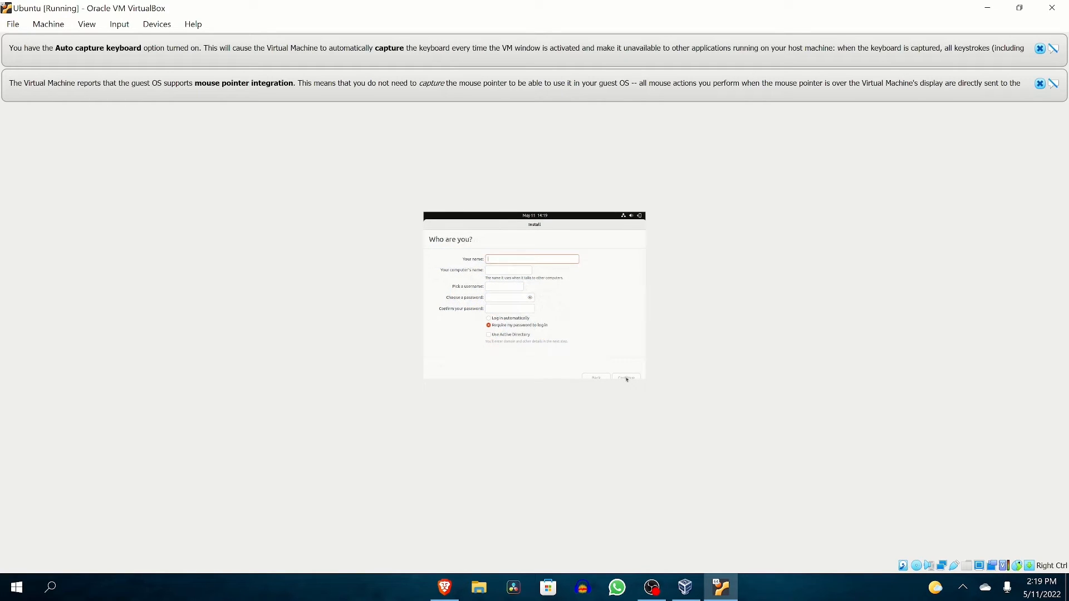
Fill in the user's name, choose and confirm the account password, and continue the Ubuntu installation
{"action": "type", "text": "Rishi"}
{"action": "left_click", "coordinate": [511, 298]}
{"action": "type", "text": "••••"}
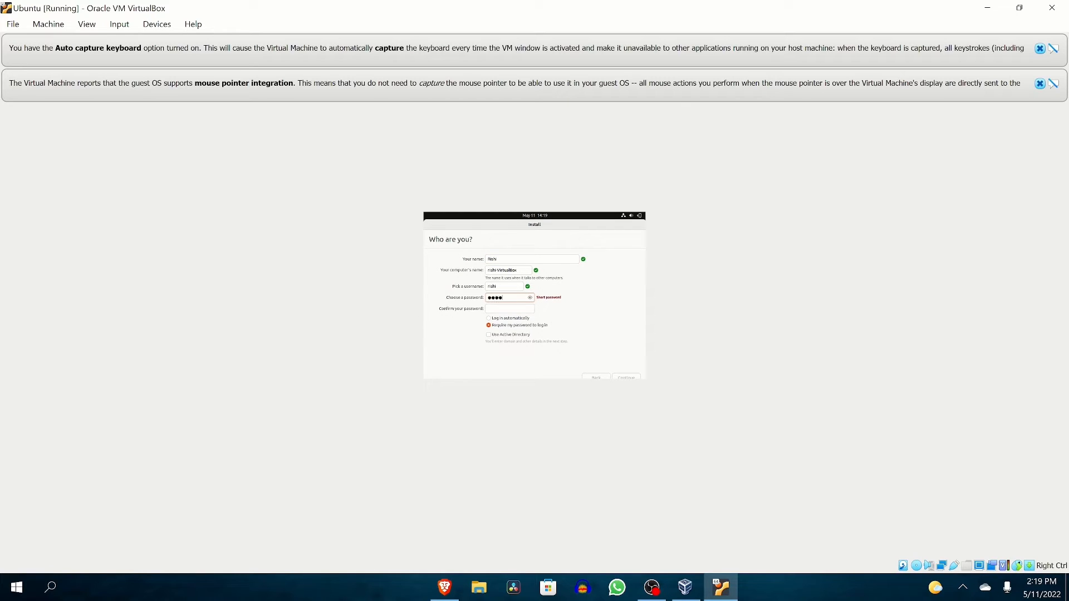
{"action": "type", "text": "••••••••"}
{"action": "key", "text": "Tab"}
{"action": "type", "text": "••••••••••••"}
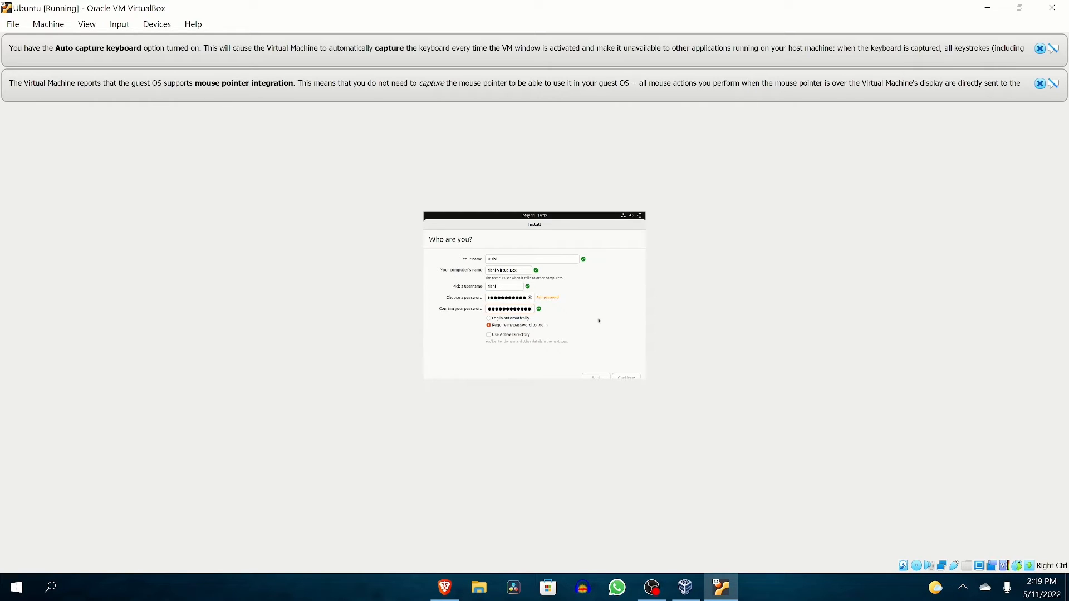
{"action": "left_click", "coordinate": [626, 378]}
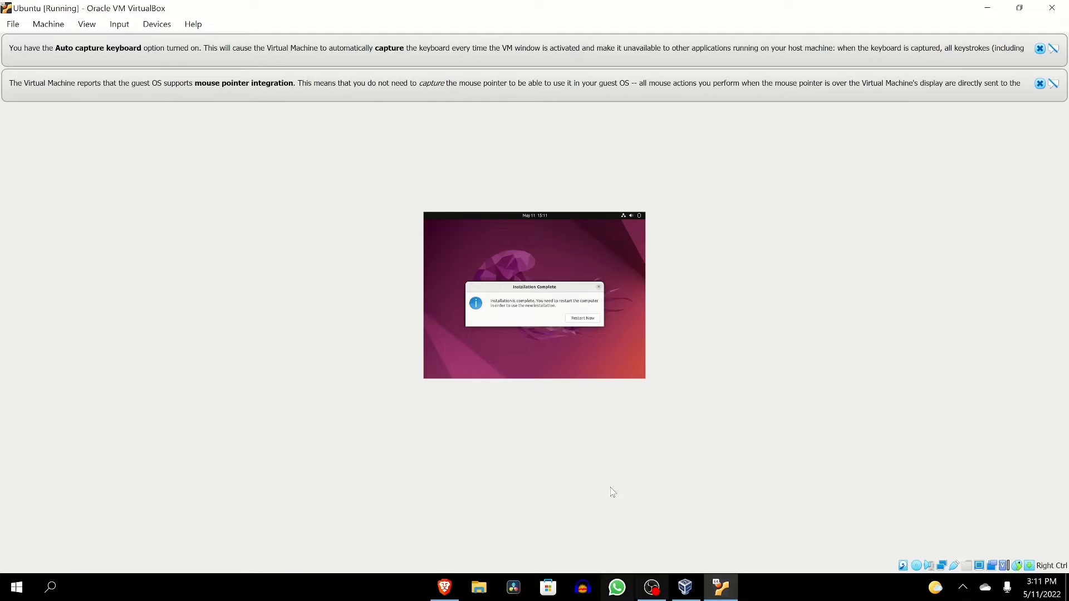
Restart the machine after the installation, pass the installation-medium prompt and log in to Ubuntu with the account password
{"action": "left_click", "coordinate": [582, 318]}
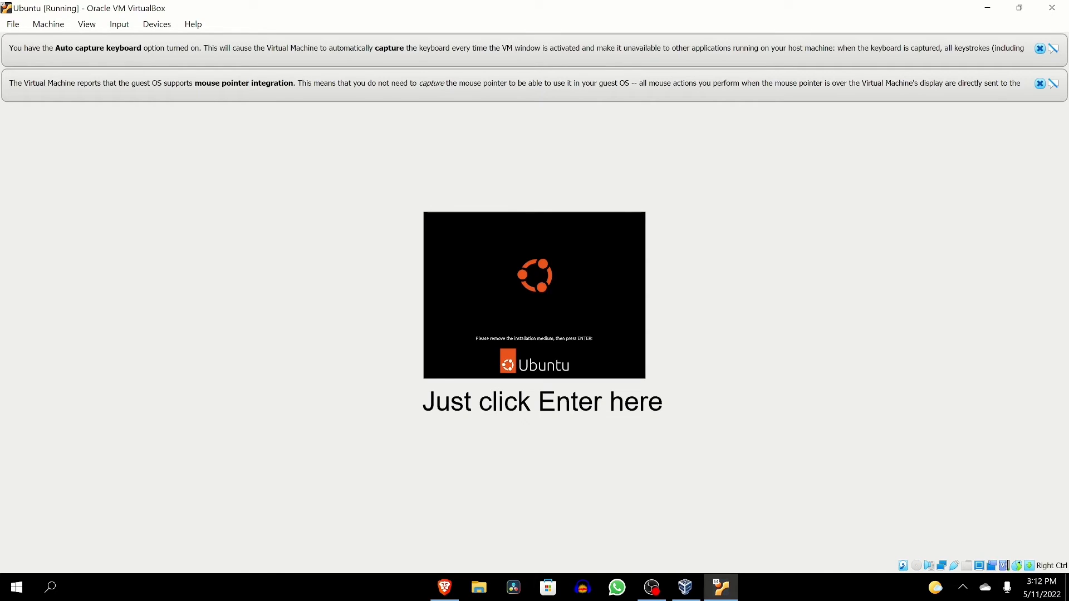
{"action": "key", "text": "Return"}
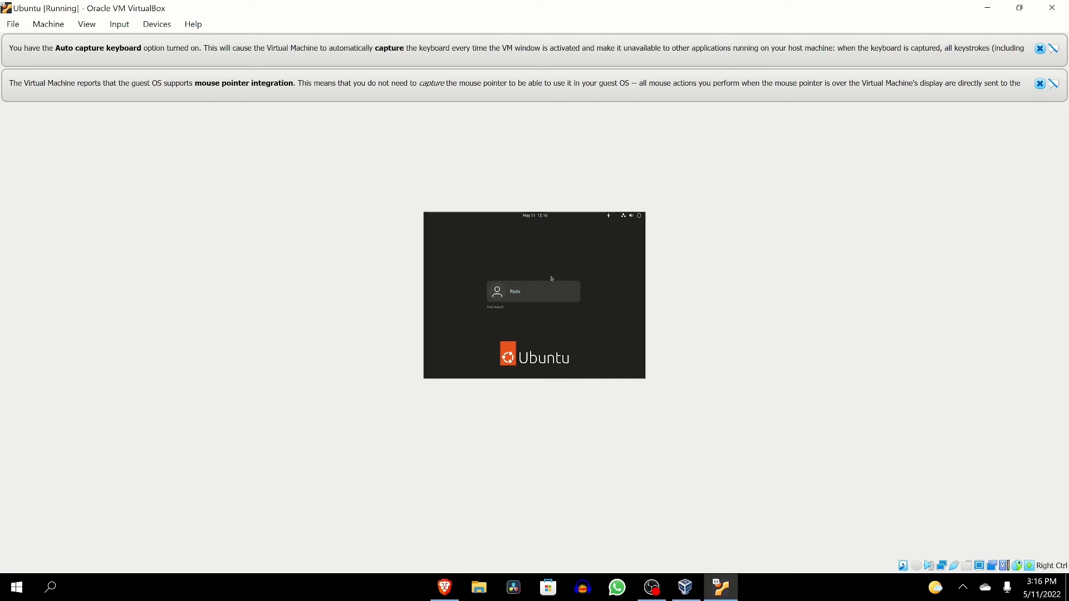
{"action": "left_click", "coordinate": [540, 291]}
{"action": "type", "text": "************"}
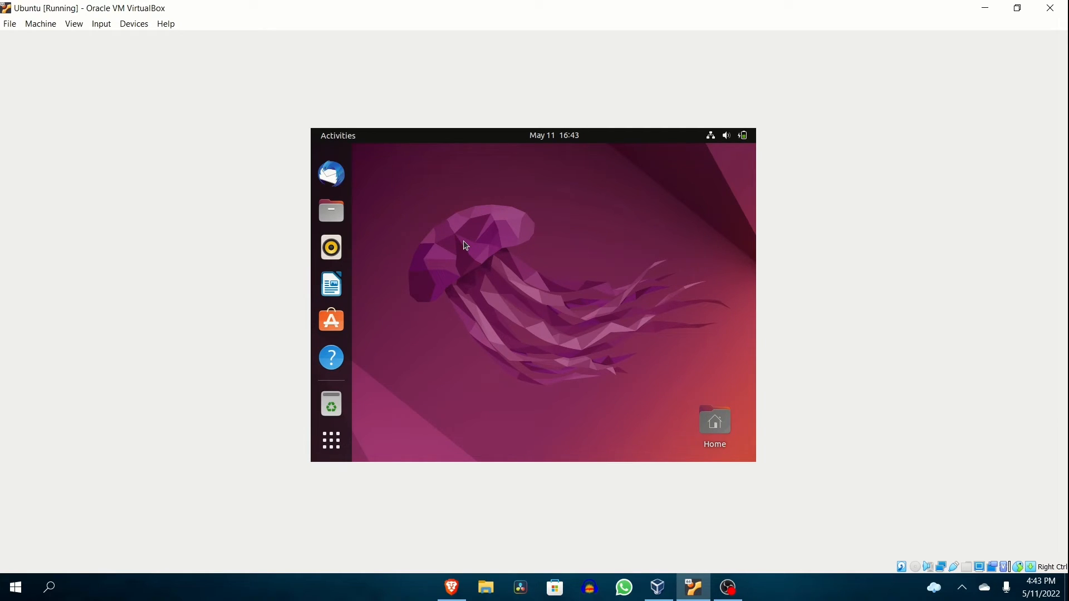
In an Ubuntu terminal, run sudo apt install build-essential dkms linux-headers-$(uname -r) with the sudo password, accept the installation, and close the terminal
{"action": "key", "text": "super"}
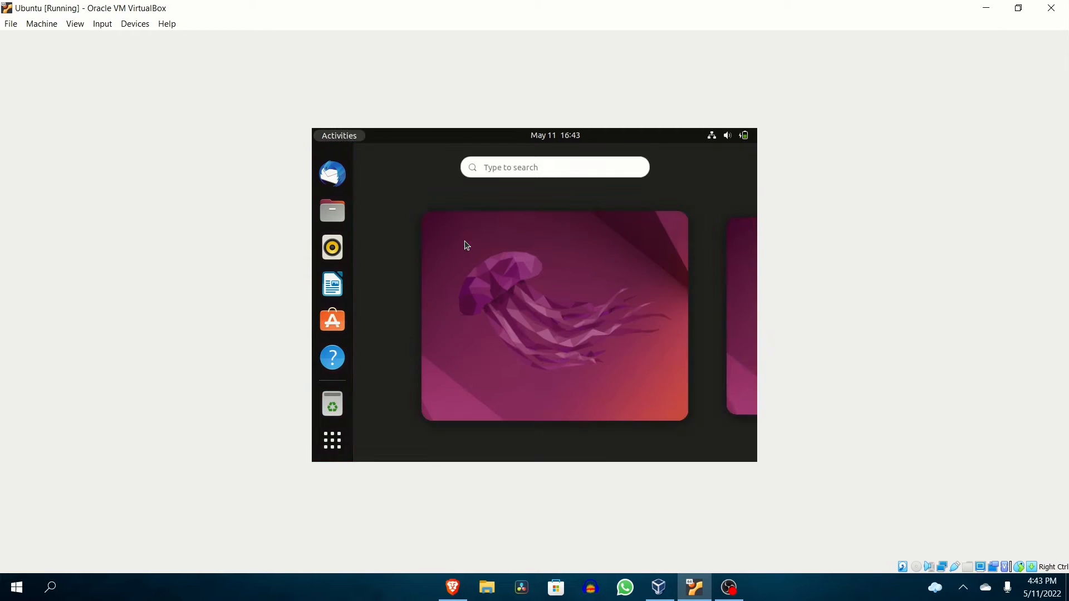
{"action": "type", "text": "te"}
{"action": "left_click", "coordinate": [420, 240]}
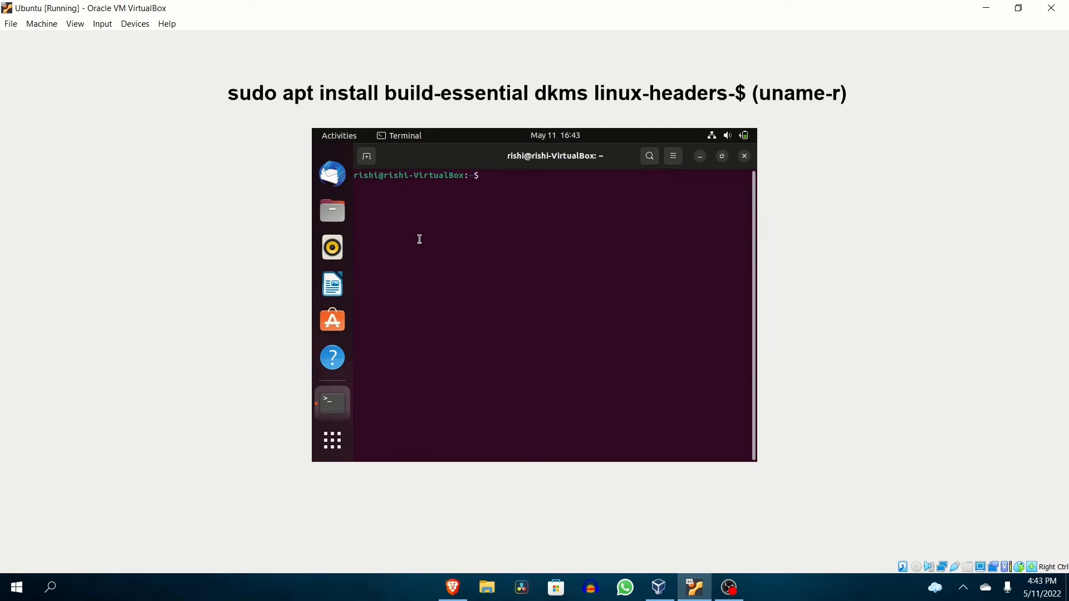
{"action": "type", "text": "sudo apt install build-essentia"}
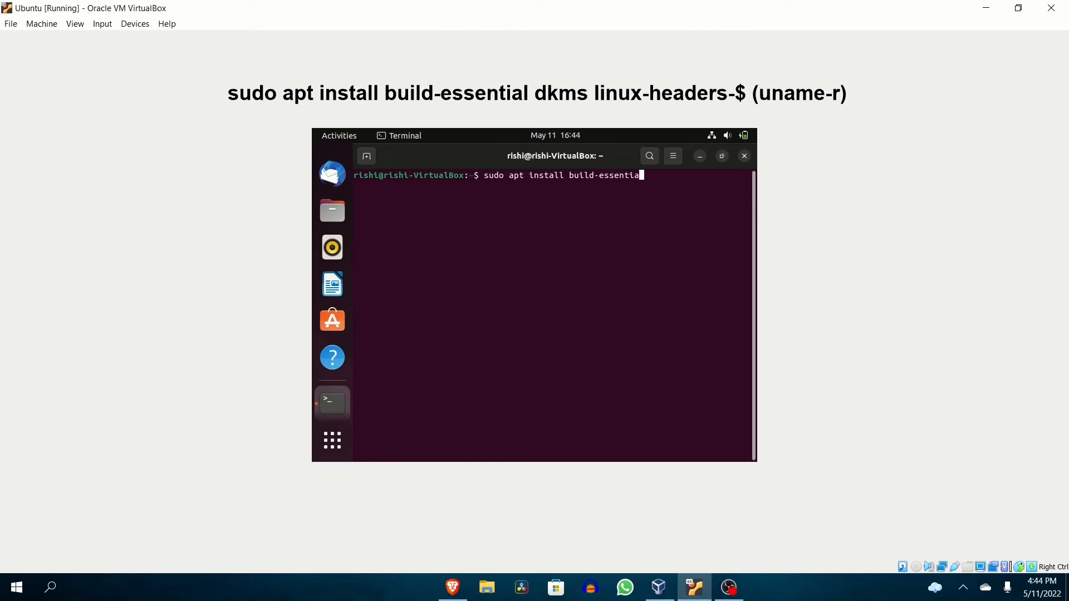
{"action": "type", "text": "l dkms linux-headers-$ (uname -r)"}
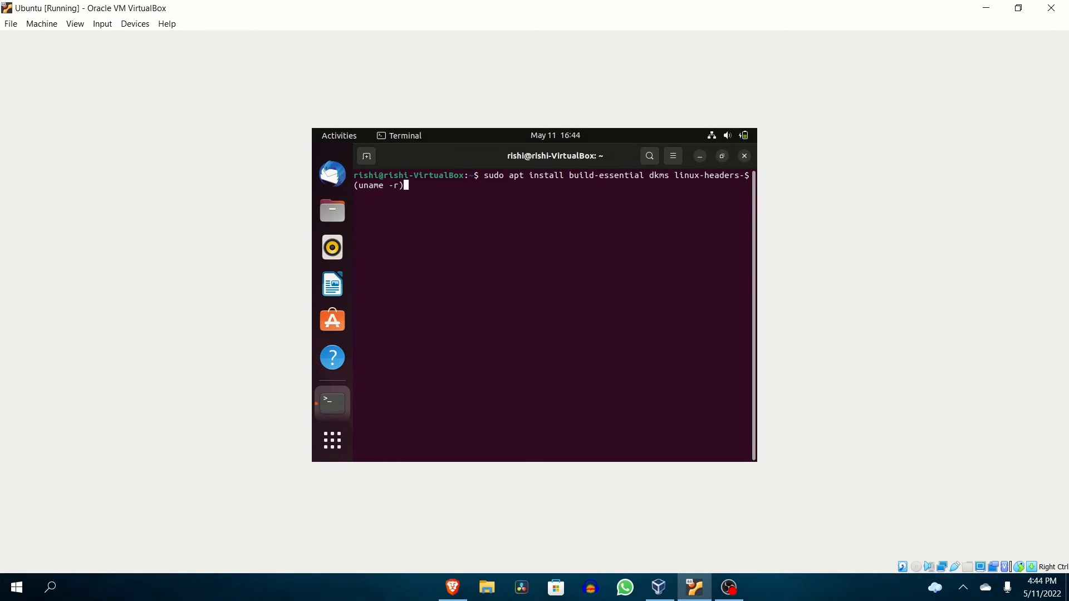
{"action": "key", "text": "Return"}
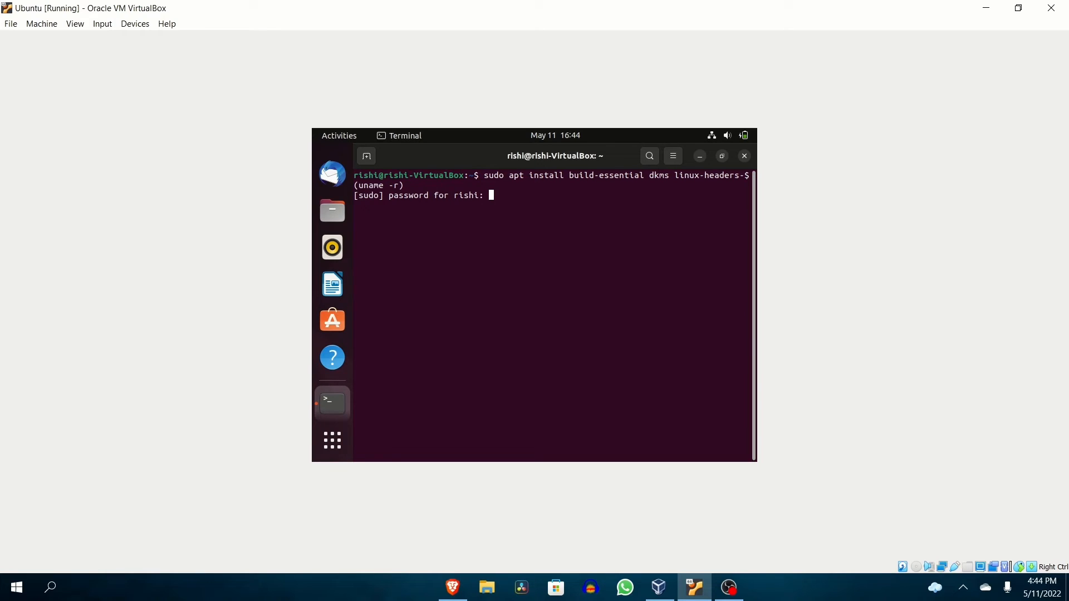
{"action": "key", "text": "Return"}
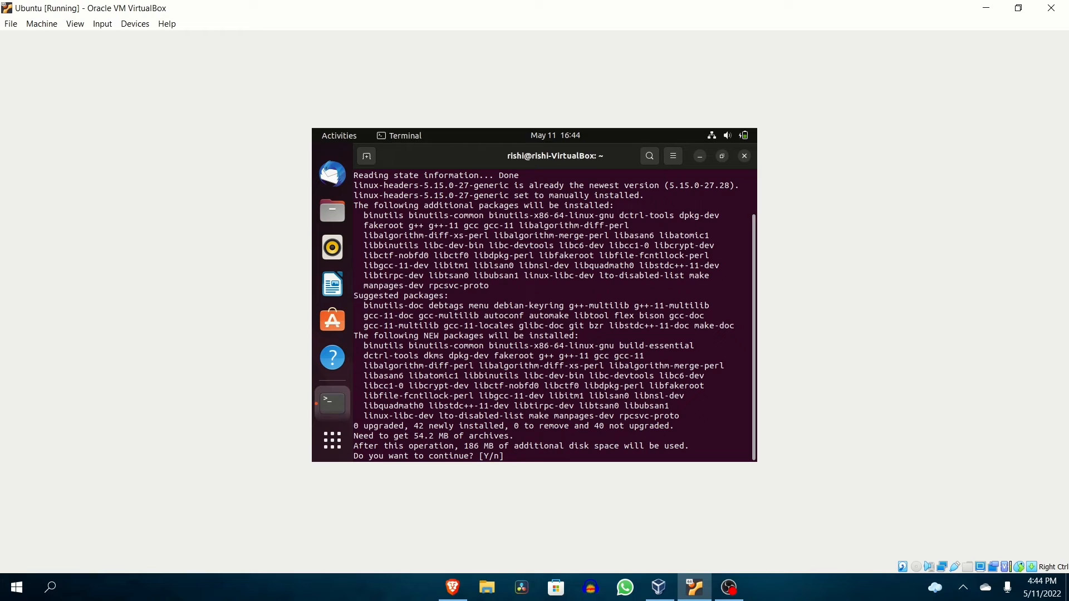
{"action": "type", "text": "y"}
{"action": "key", "text": "Return"}
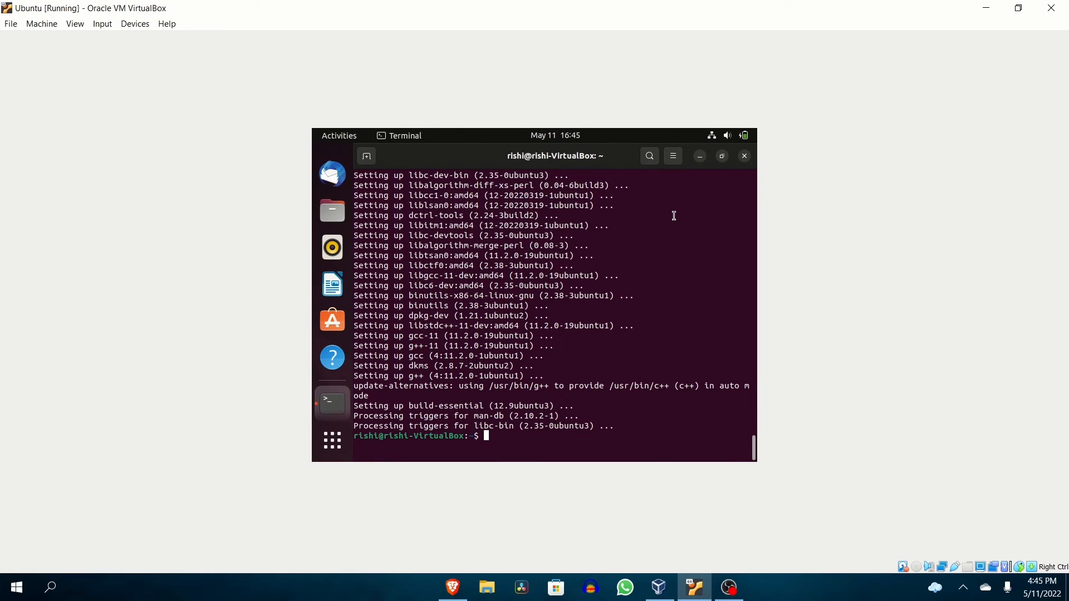
{"action": "left_click", "coordinate": [744, 159]}
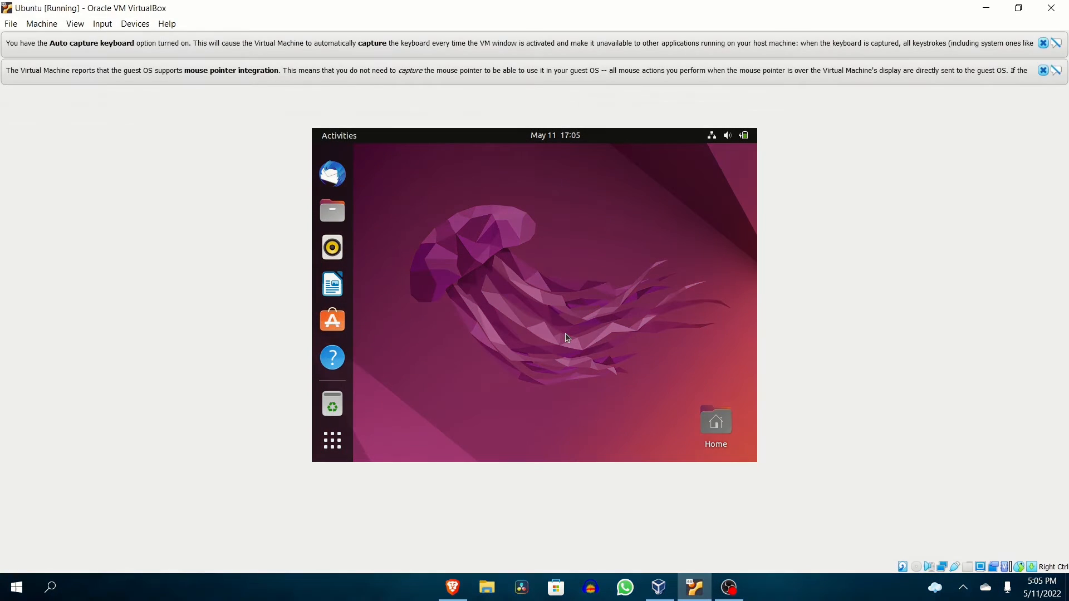
Insert the Guest Additions CD image into the virtual machine and open a terminal in the VBox_GAs_6.1.34 disc folder
{"action": "left_click", "coordinate": [146, 27]}
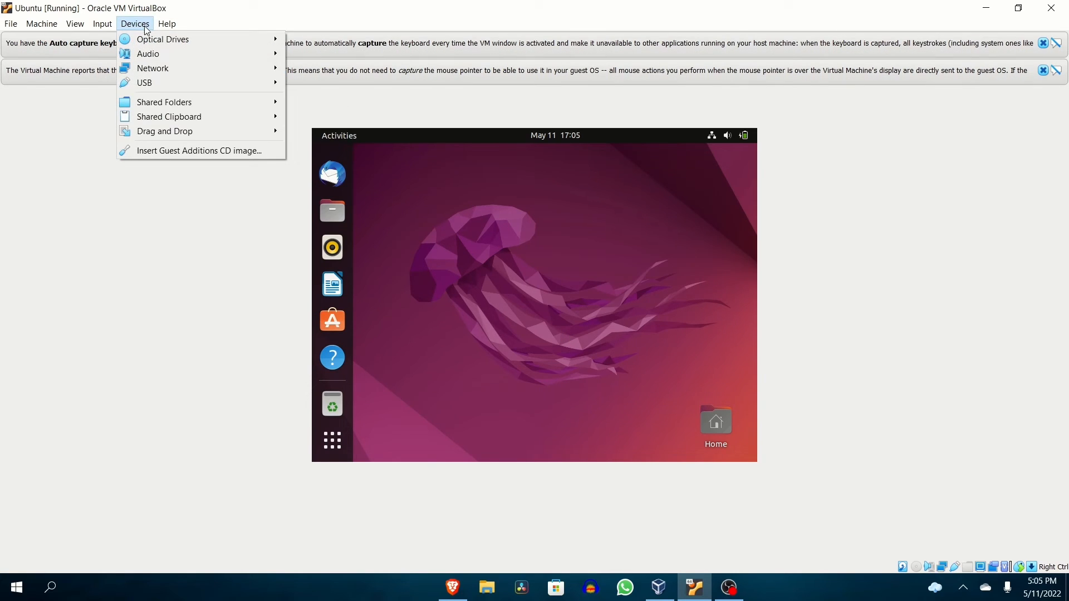
{"action": "left_click", "coordinate": [167, 151]}
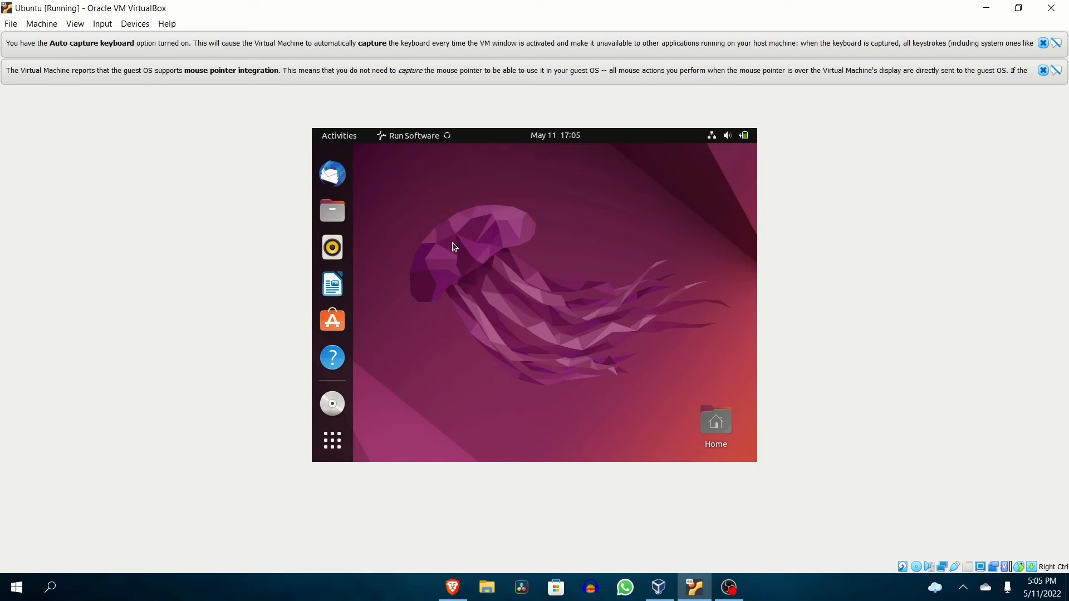
{"action": "left_click", "coordinate": [344, 395]}
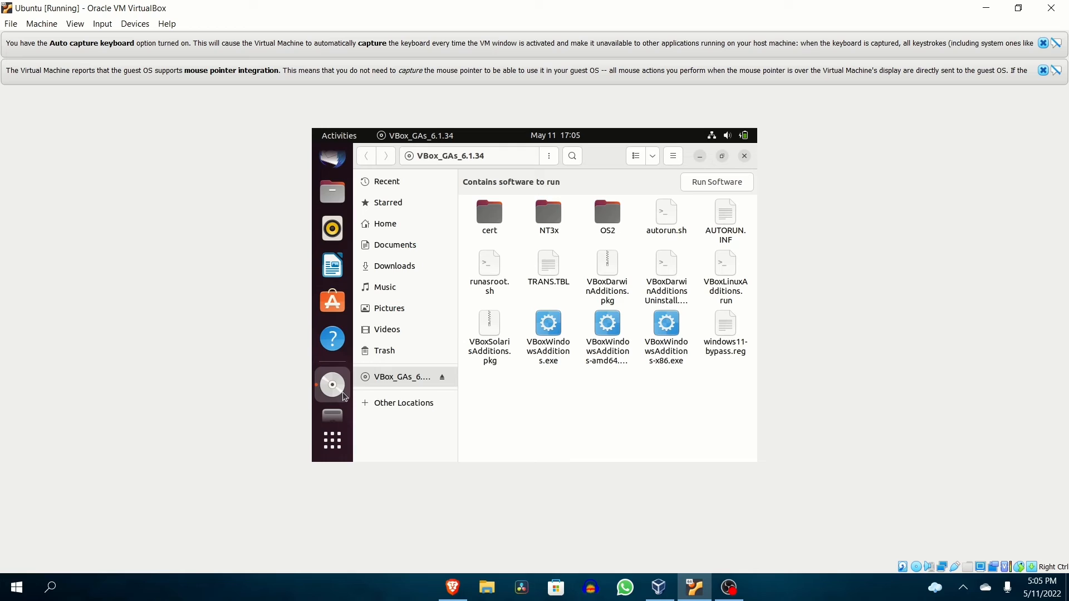
{"action": "right_click", "coordinate": [583, 392]}
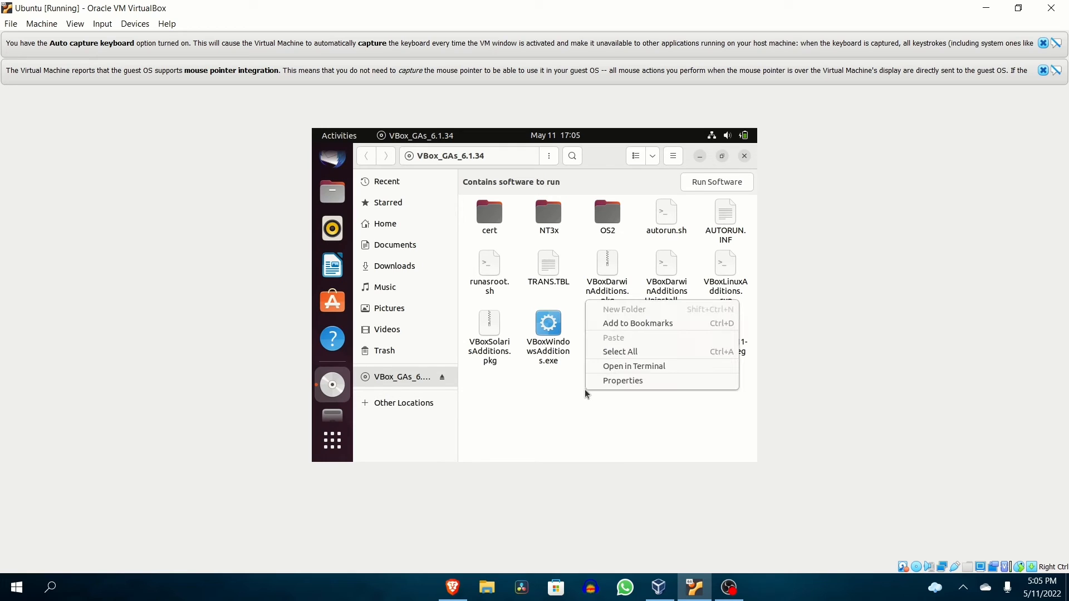
{"action": "left_click", "coordinate": [611, 366]}
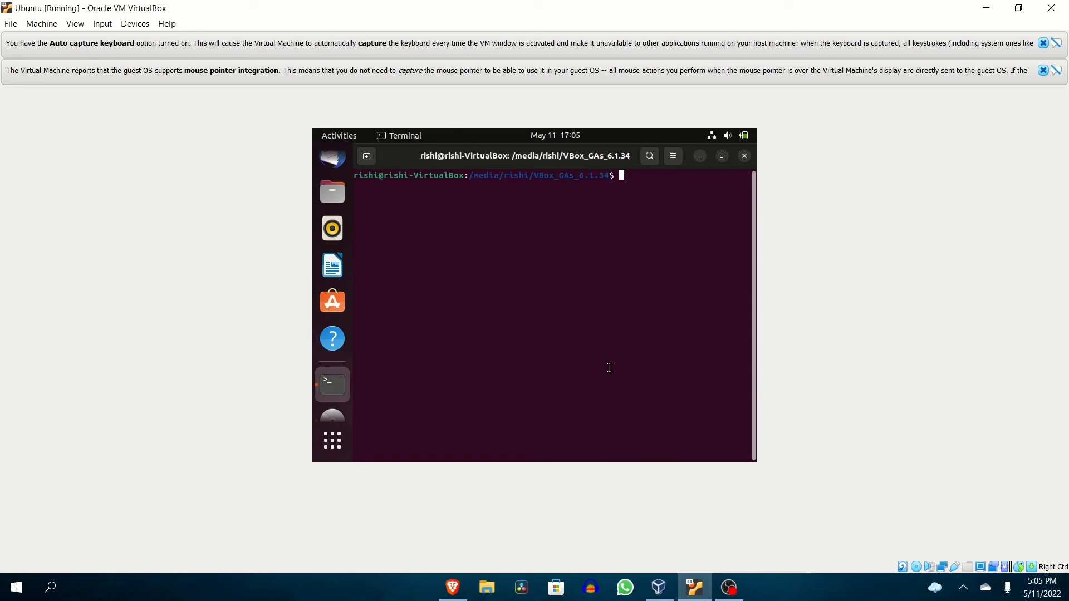
List the disc's files, install Guest Additions with ./autorun.sh using the account password, and close the terminal and file windows
{"action": "type", "text": "ls"}
{"action": "key", "text": "Return"}
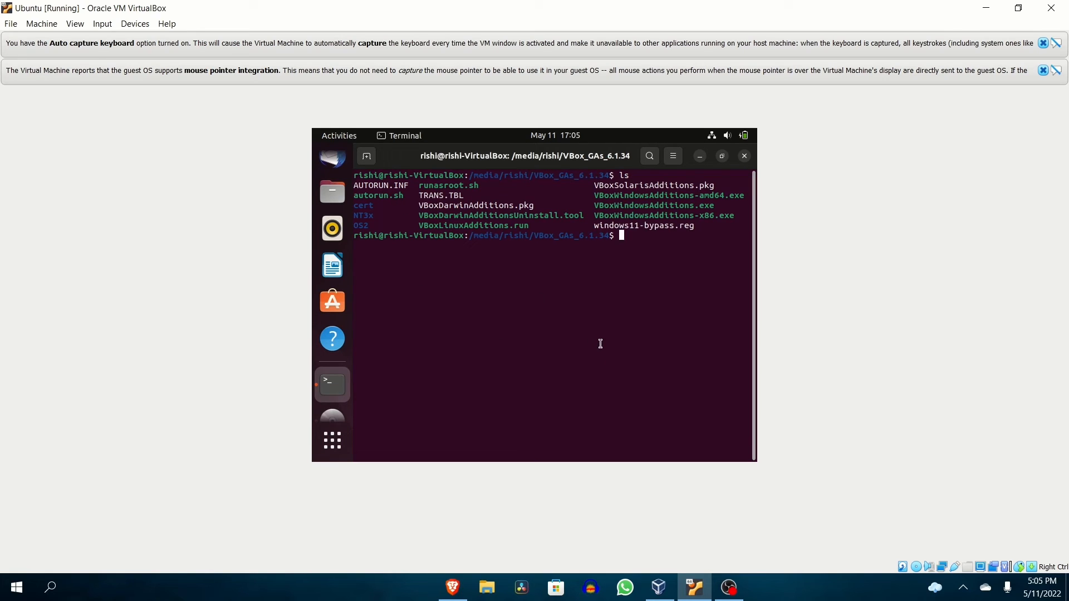
{"action": "type", "text": "./autorun.sh"}
{"action": "key", "text": "Return"}
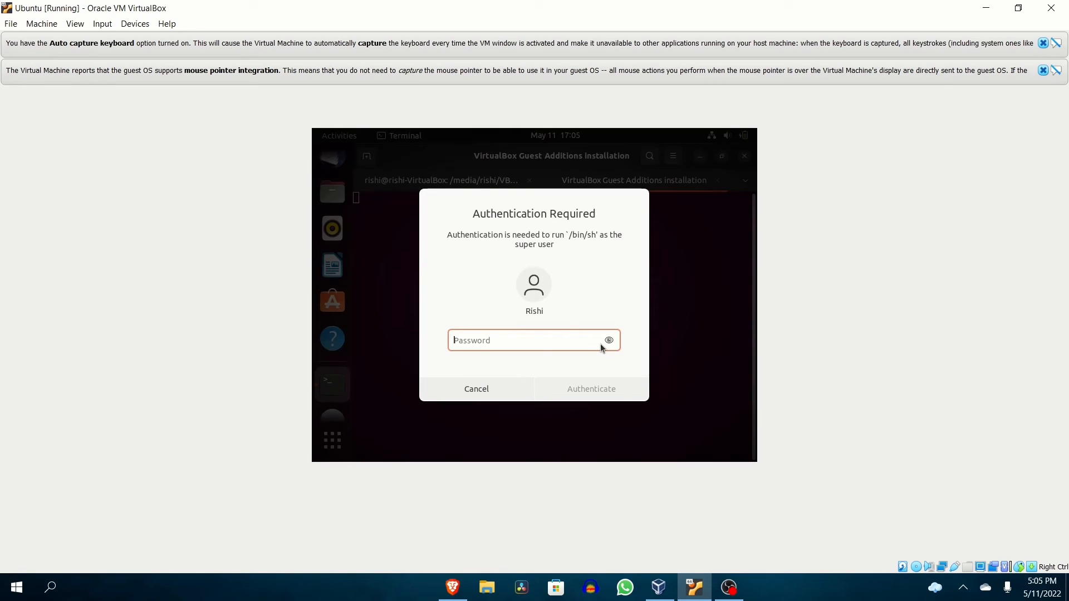
{"action": "type", "text": "***********"}
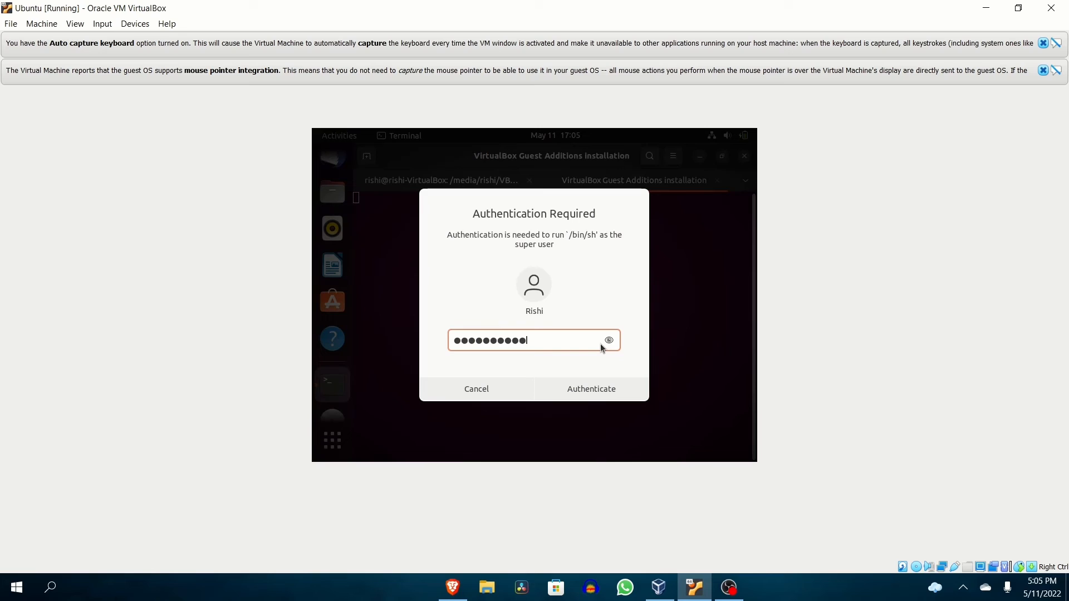
{"action": "key", "text": "Return"}
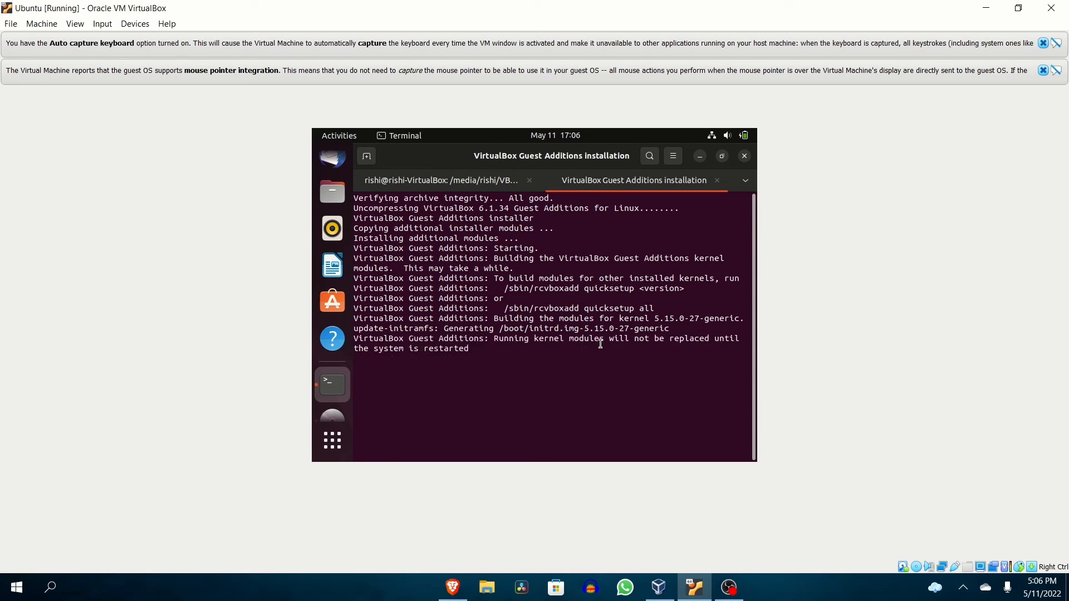
{"action": "key", "text": "Return"}
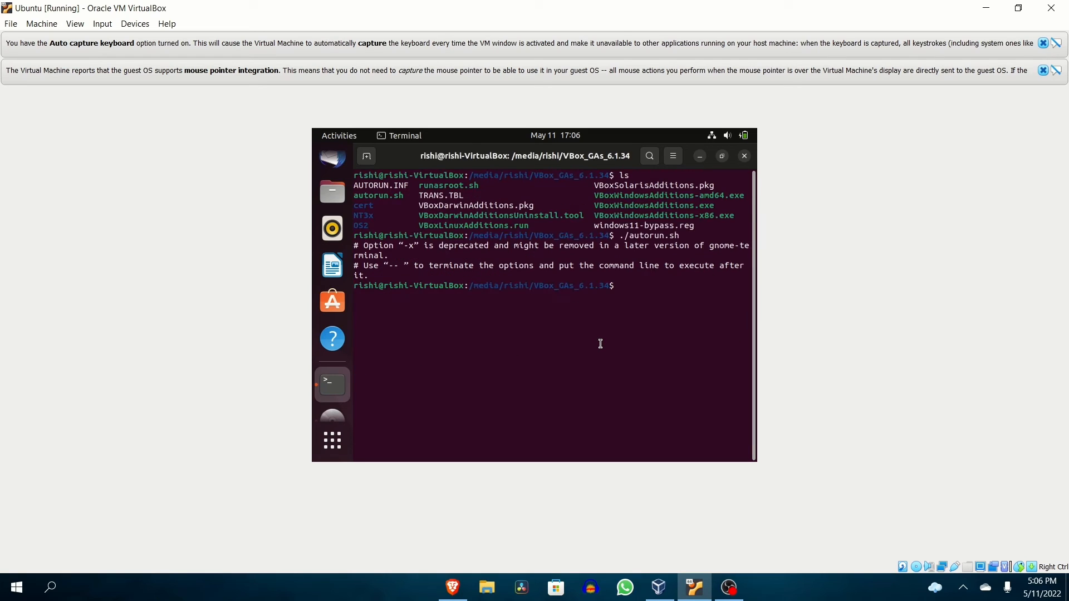
{"action": "left_click", "coordinate": [744, 157]}
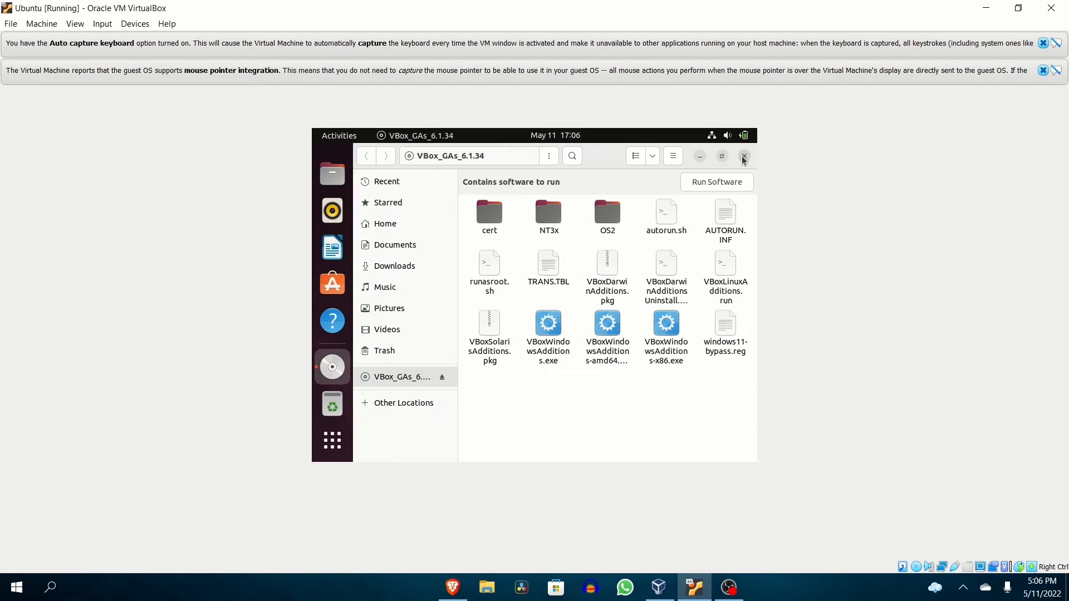
{"action": "left_click", "coordinate": [744, 156]}
Power off the Ubuntu guest from its system menu and confirm the shutdown
{"action": "left_click", "coordinate": [734, 135]}
{"action": "left_click", "coordinate": [626, 292]}
{"action": "left_click", "coordinate": [624, 351]}
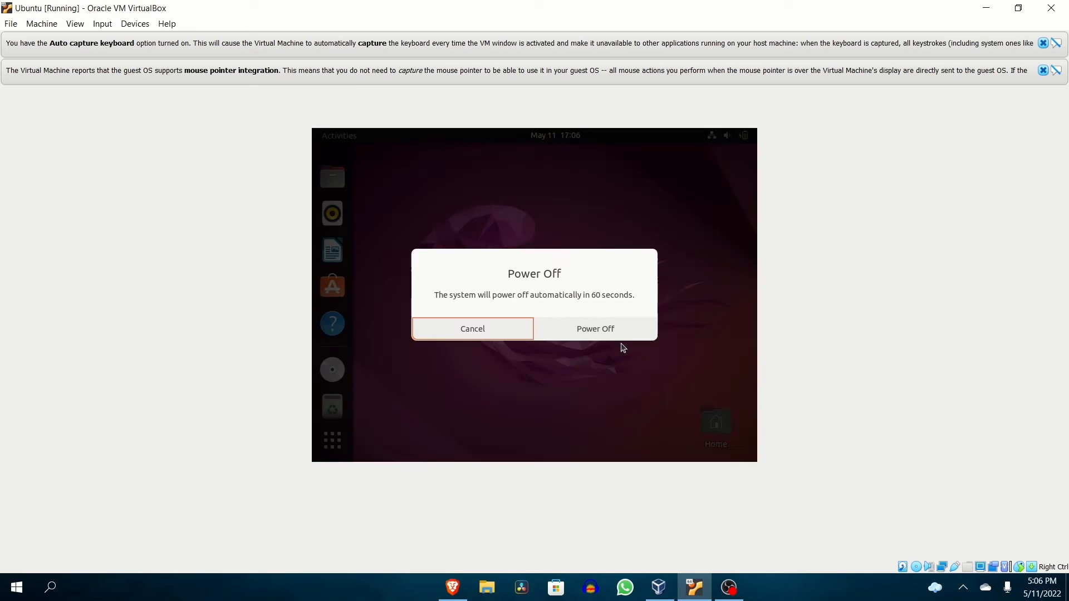
{"action": "left_click", "coordinate": [613, 332]}
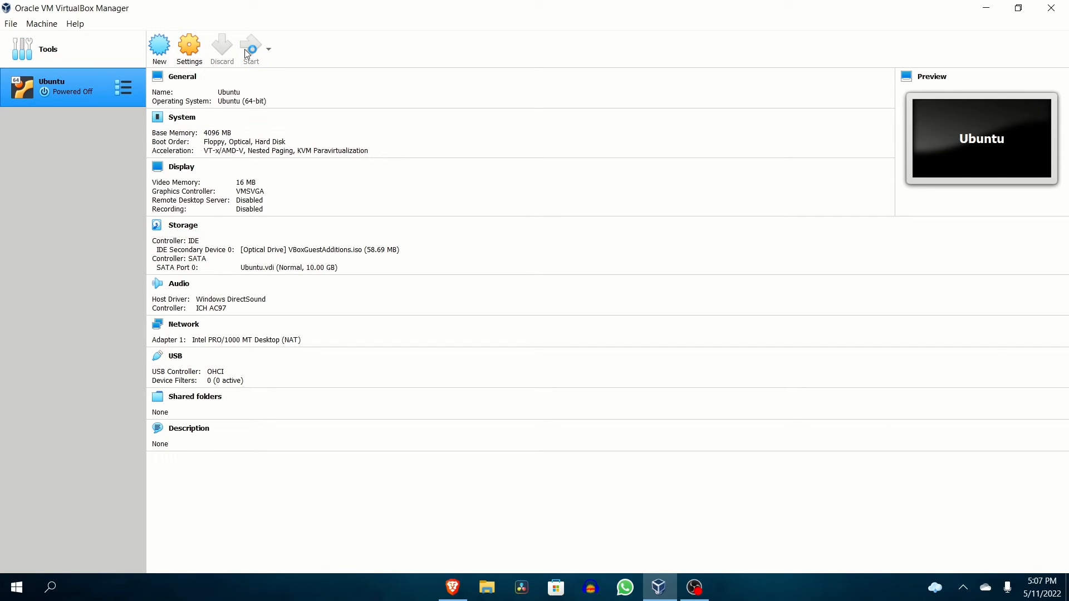
Start the Ubuntu virtual machine again from VirtualBox Manager and log in with the account password
{"action": "left_click", "coordinate": [248, 52]}
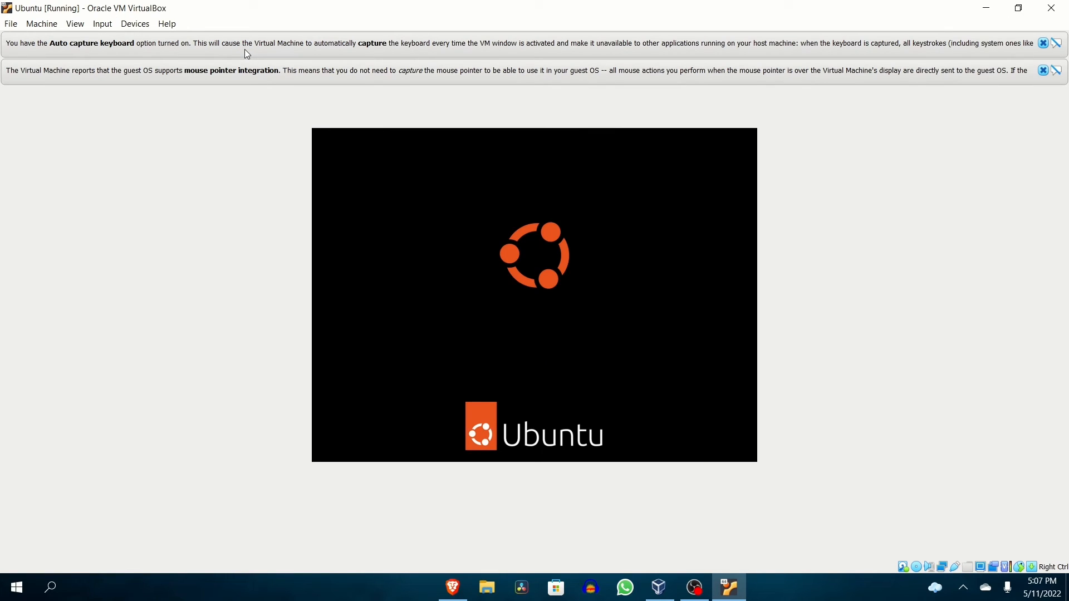
{"action": "left_click", "coordinate": [497, 306]}
{"action": "type", "text": "*************"}
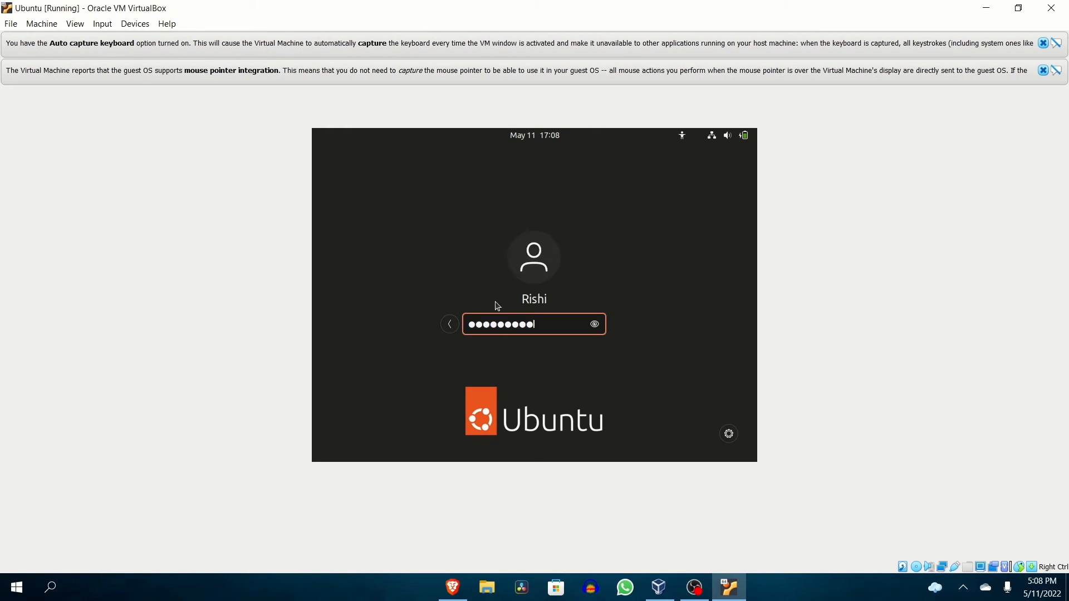
{"action": "key", "text": "Return"}
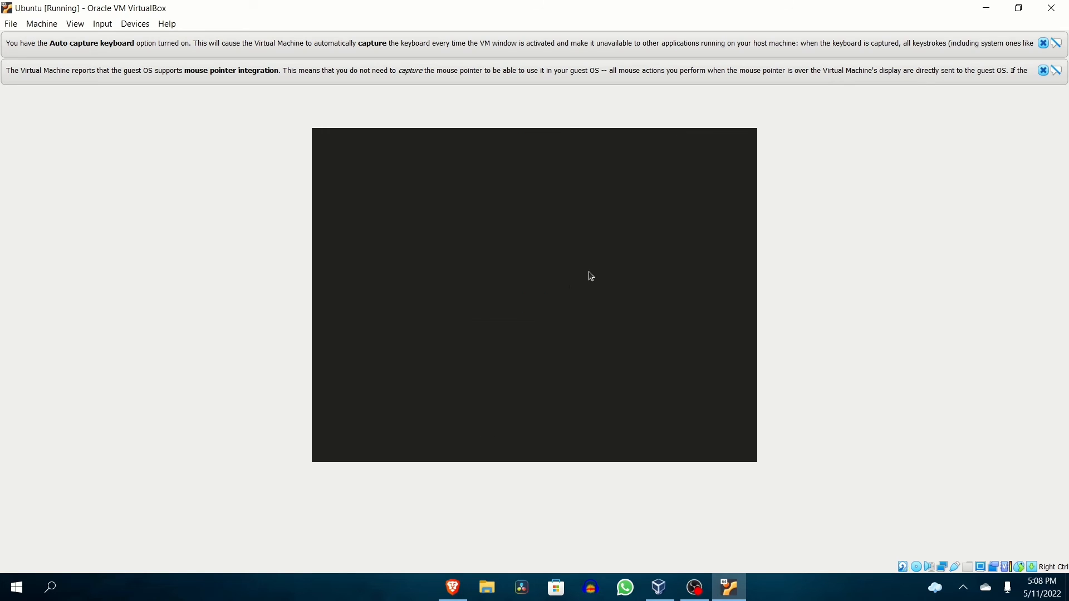
Find the Settings application in the Ubuntu guest and open its Displays page
{"action": "type", "text": "s"}
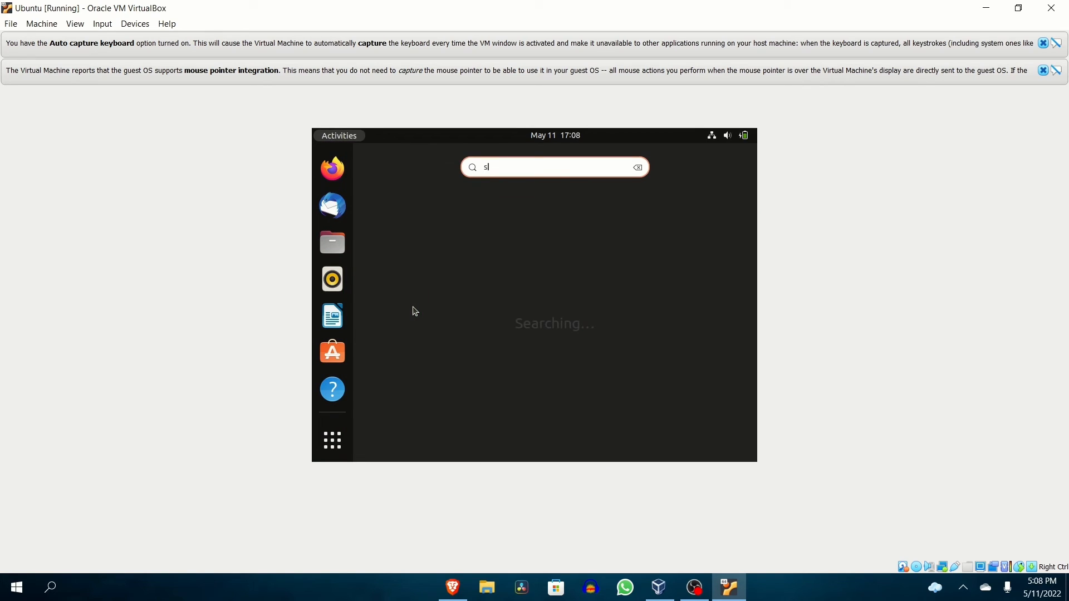
{"action": "type", "text": "let"}
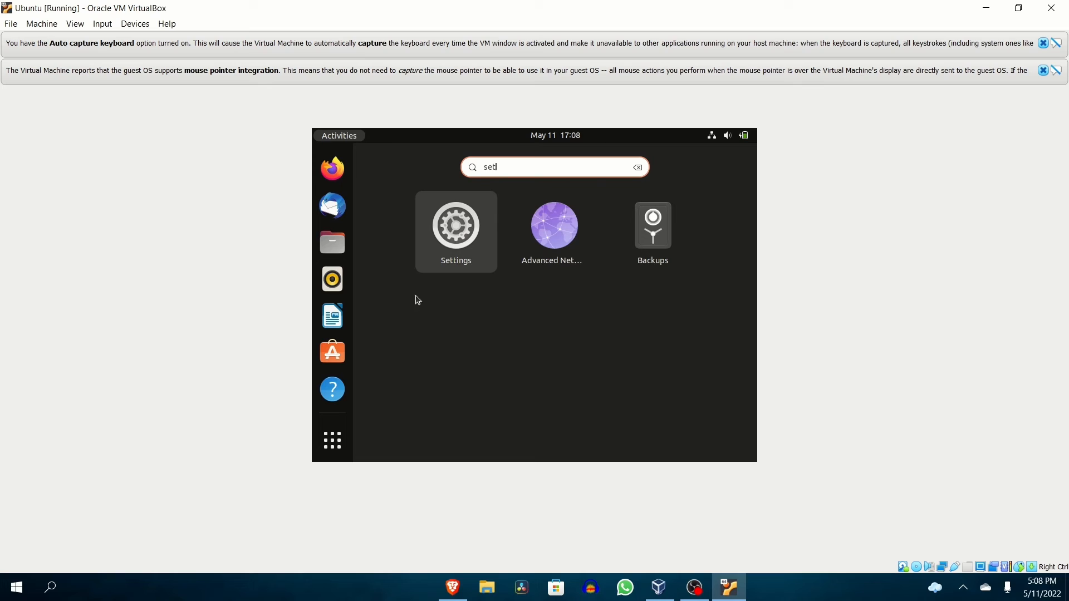
{"action": "left_click", "coordinate": [451, 252]}
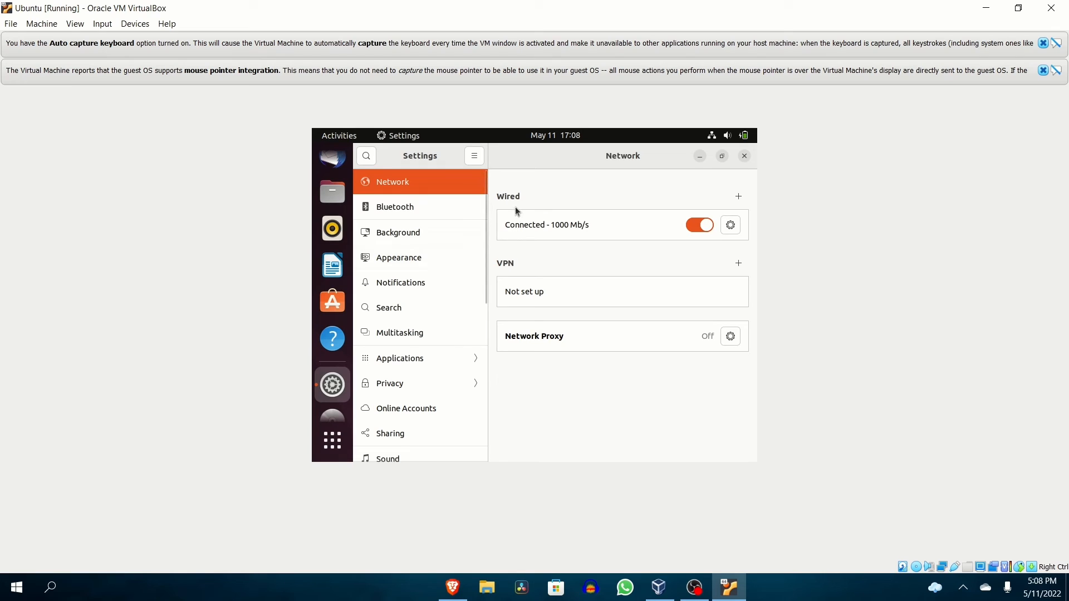
{"action": "scroll", "coordinate": [410, 341], "scroll_direction": "down", "scroll_amount": 3}
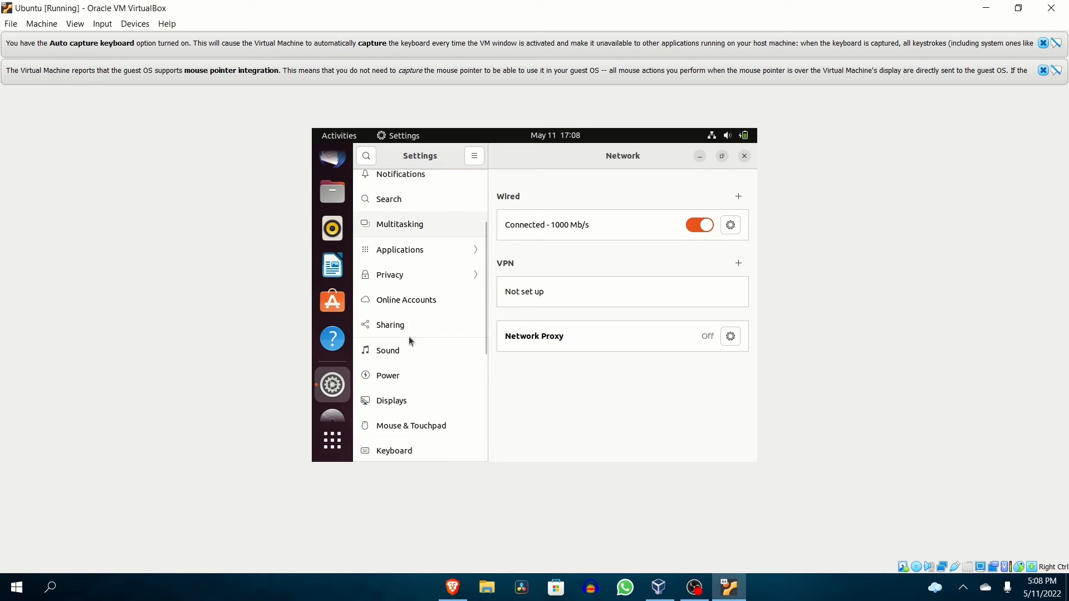
{"action": "left_click", "coordinate": [391, 403]}
Set the guest display's resolution to 1920 × 1080 (16:9), apply it and keep the changed display settings
{"action": "left_click", "coordinate": [668, 251]}
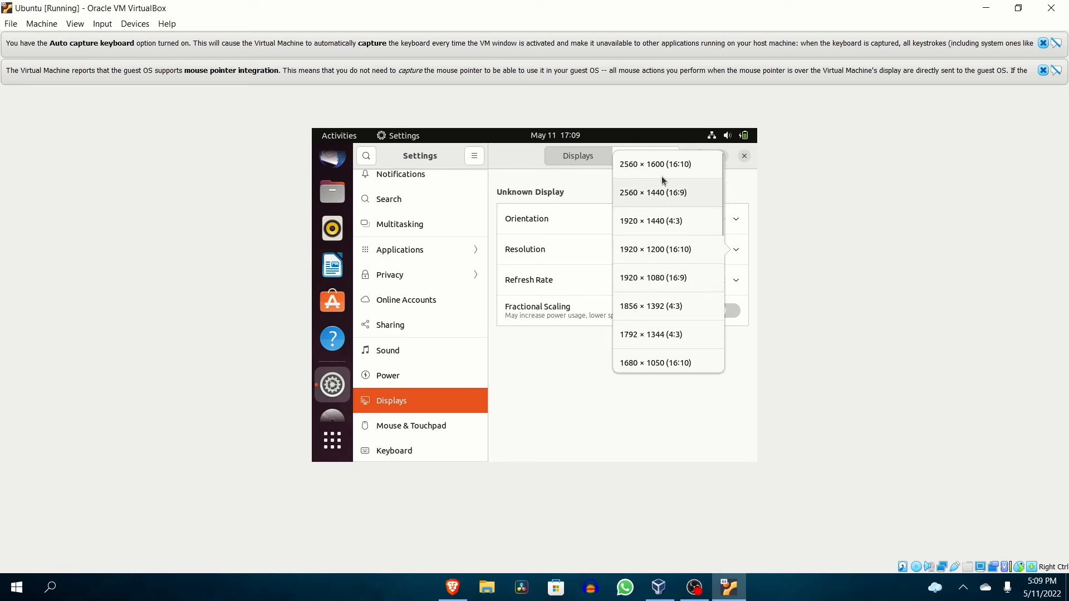
{"action": "left_click", "coordinate": [653, 278]}
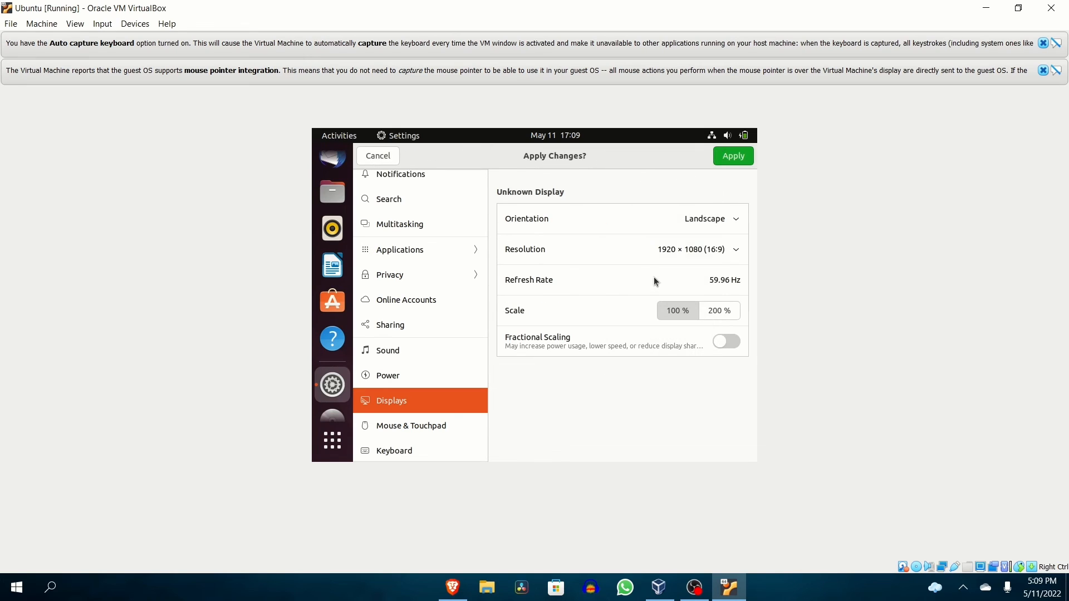
{"action": "left_click", "coordinate": [723, 164]}
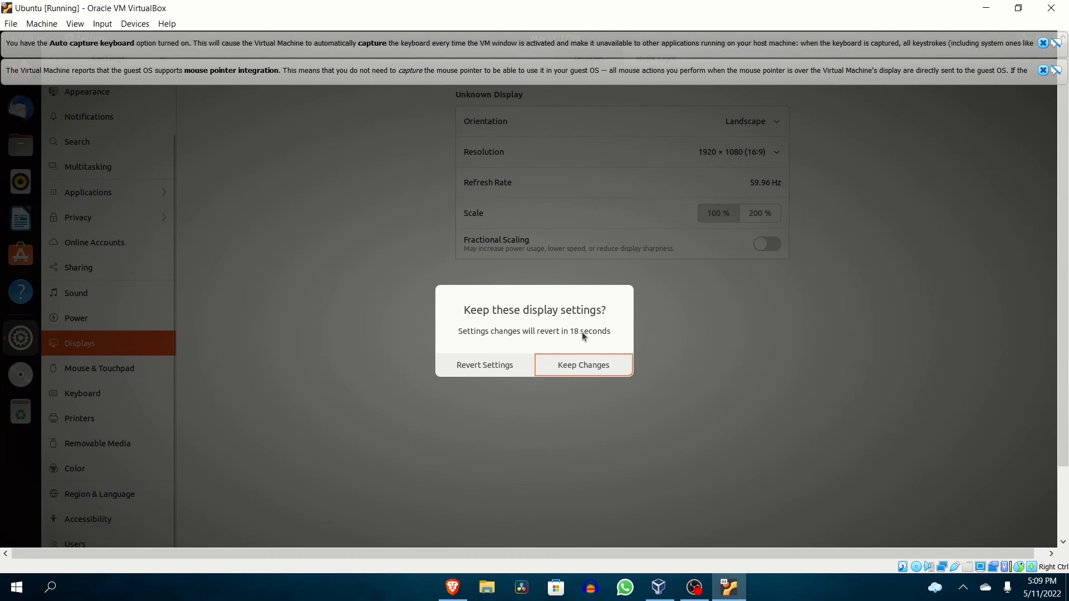
{"action": "left_click", "coordinate": [617, 365]}
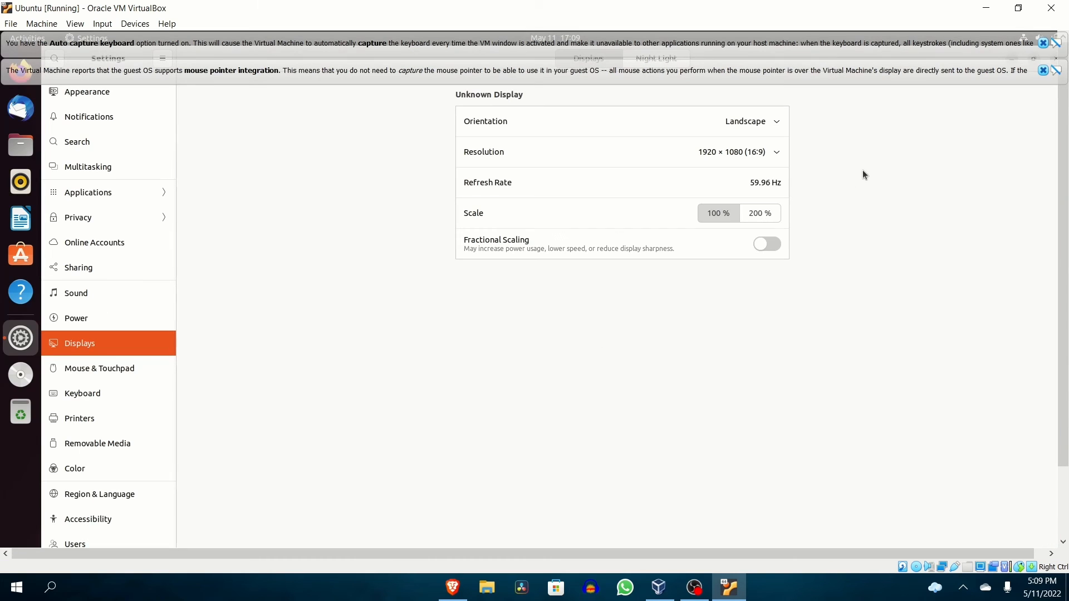
Dismiss the keyboard capture and mouse integration notices permanently and close the Settings window
{"action": "left_click", "coordinate": [1057, 45]}
{"action": "left_click", "coordinate": [1057, 44]}
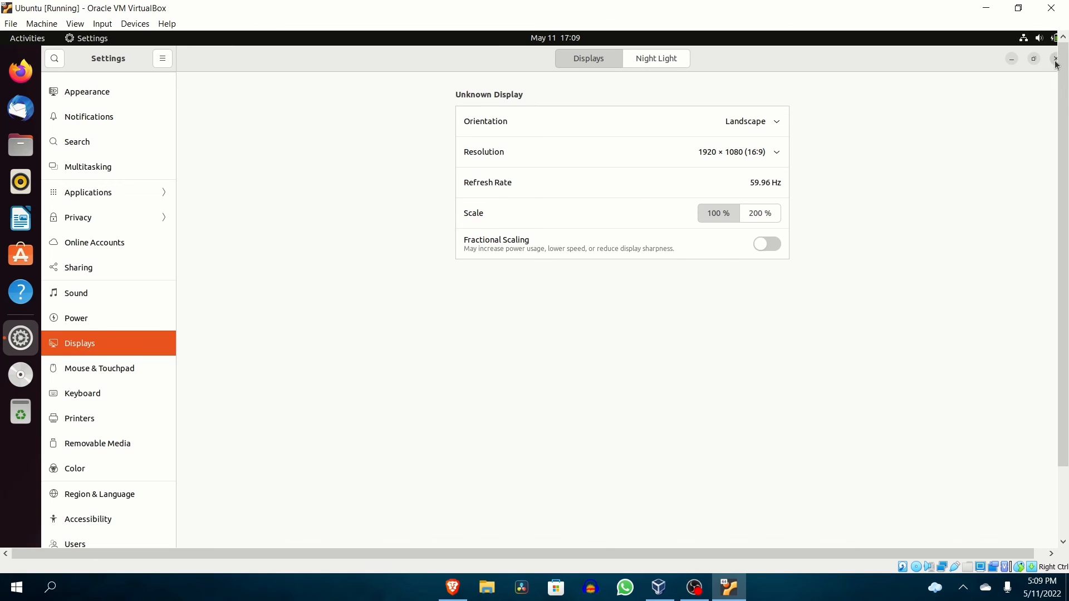
{"action": "left_click", "coordinate": [1055, 60]}
Switch the virtual machine window to full-screen mode and confirm the switch
{"action": "left_click", "coordinate": [80, 25]}
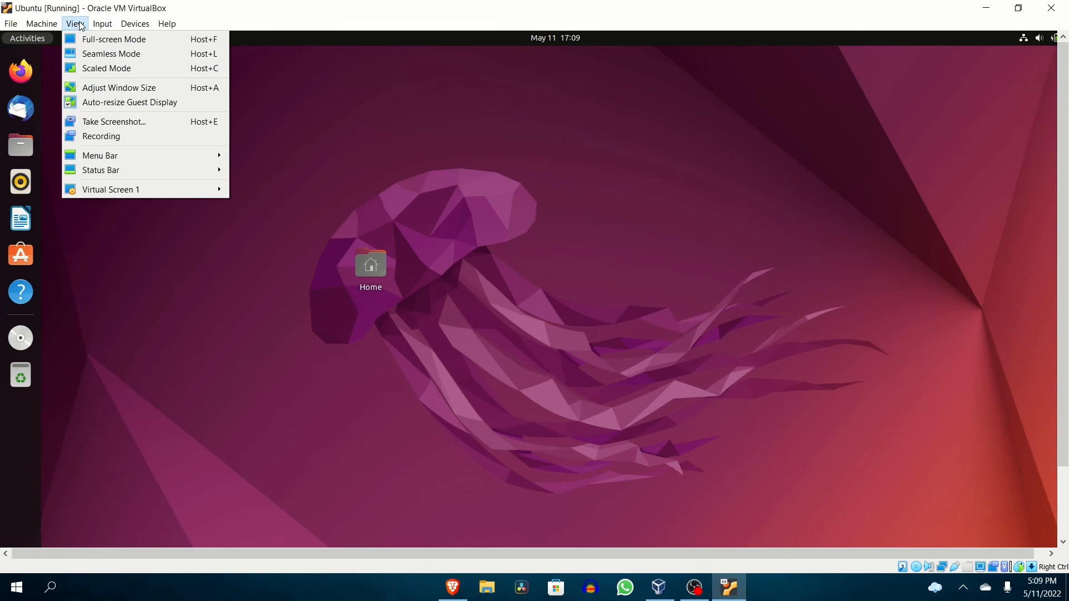
{"action": "left_click", "coordinate": [92, 39]}
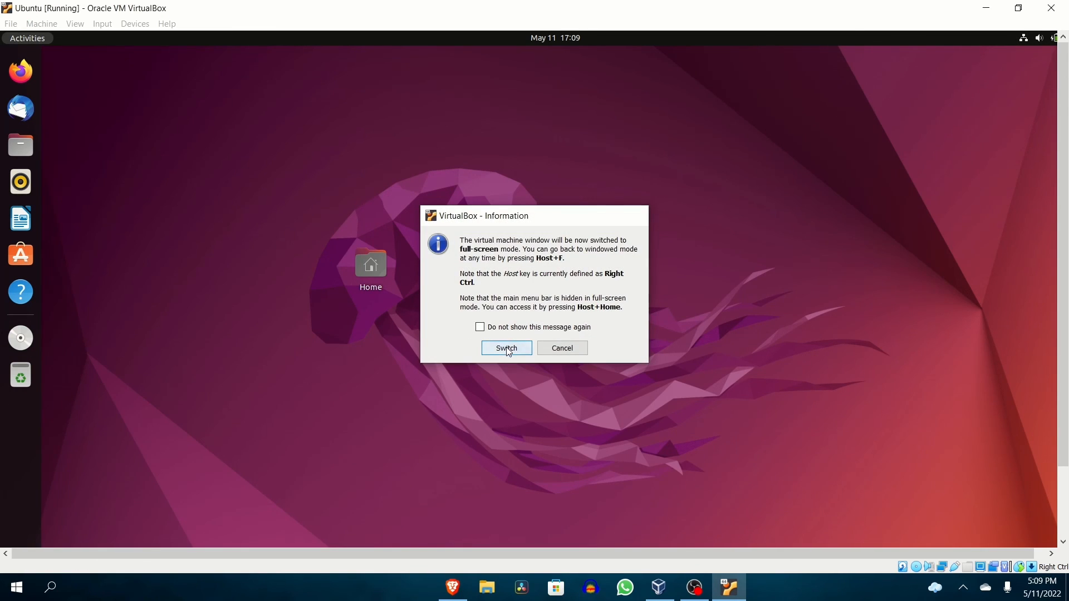
{"action": "left_click", "coordinate": [506, 349]}
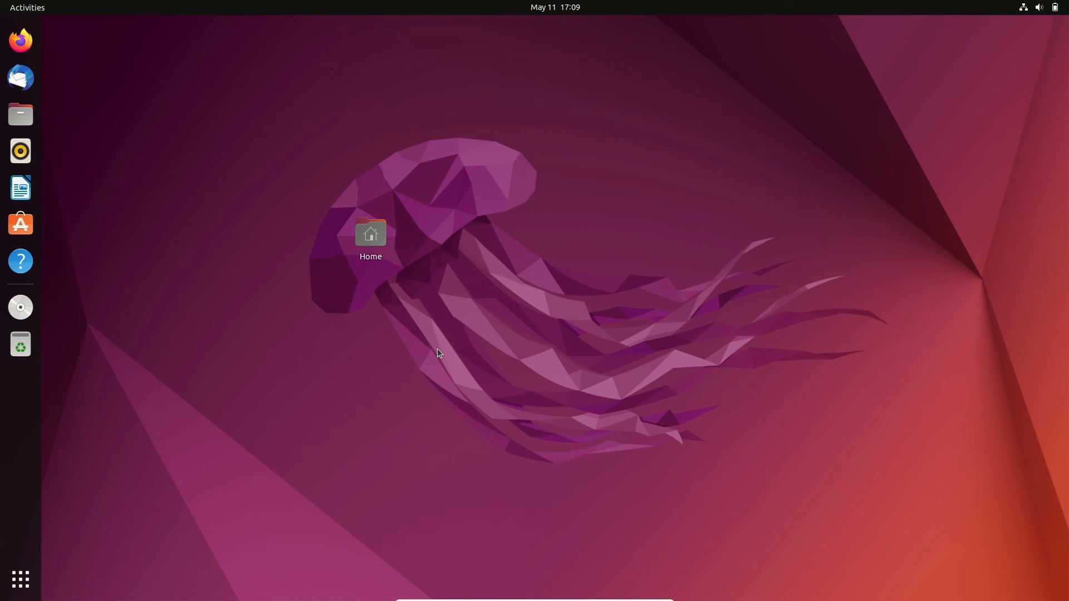